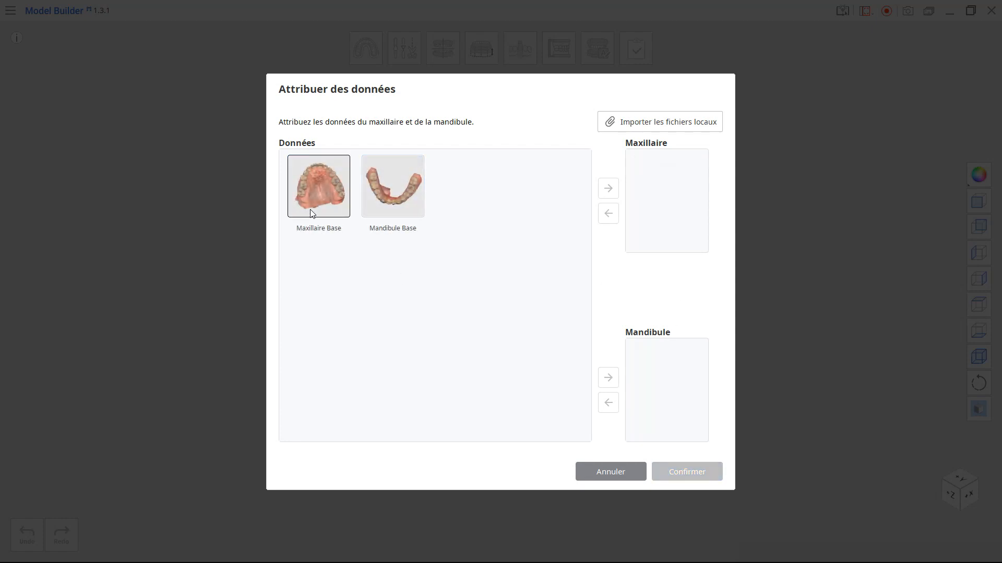
Assign the Maxillaire Base scan to the maxilla and the Mandibule Base scan to the mandible, and enter area designation mode.
{"action": "left_click_drag", "start_coordinate": [310, 206], "coordinate": [629, 192]}
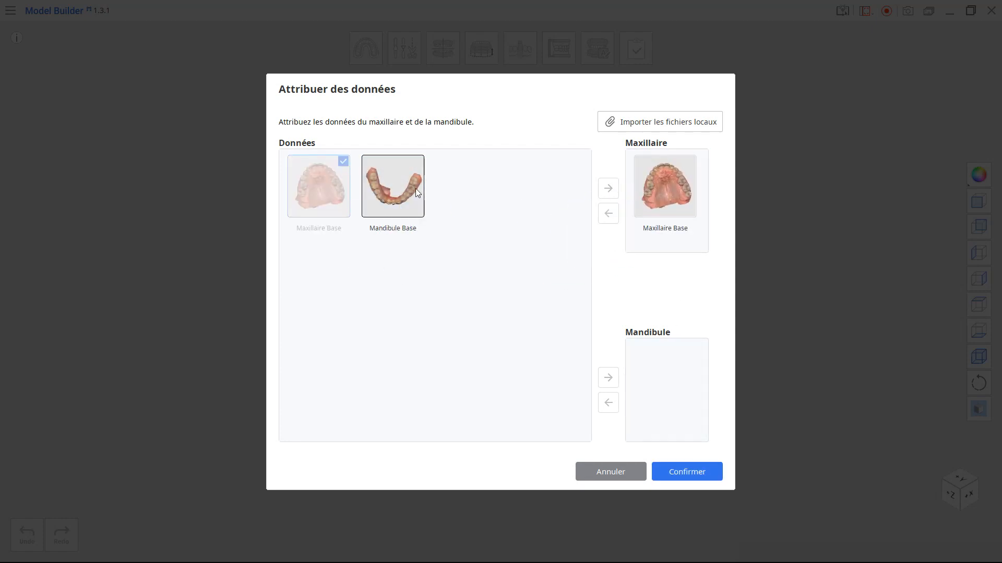
{"action": "mouse_move", "coordinate": [405, 187]}
{"action": "left_mouse_down"}
{"action": "mouse_move", "coordinate": [628, 318]}
{"action": "mouse_move", "coordinate": [650, 369]}
{"action": "left_mouse_up"}
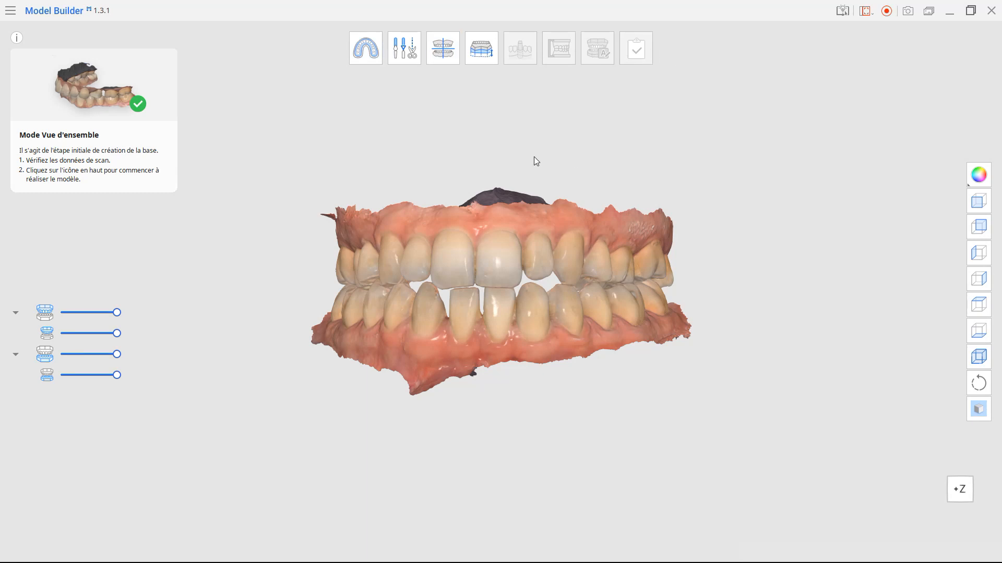
{"action": "left_click", "coordinate": [360, 53]}
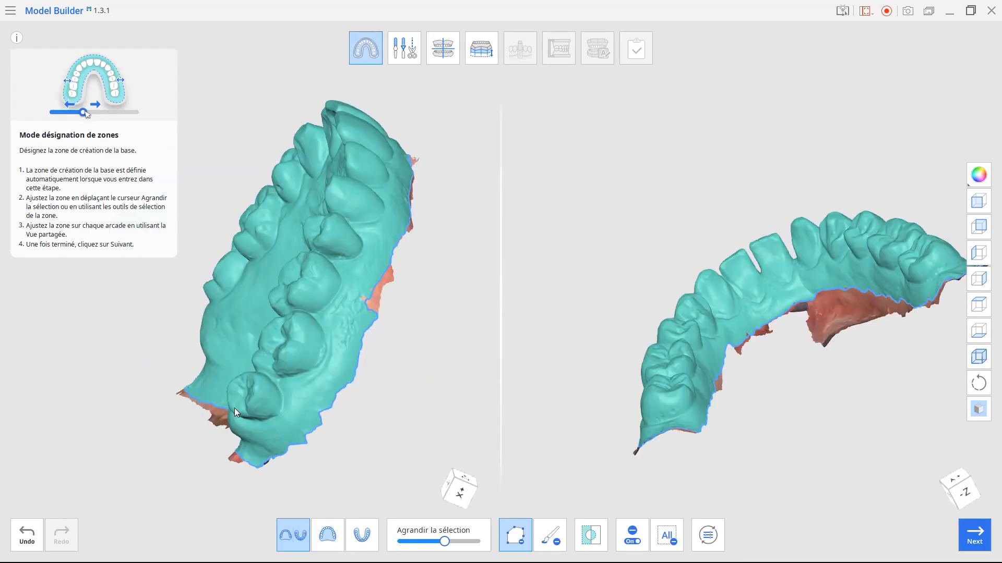
Try inverting the base area selection on both arches.
{"action": "right_click_drag", "start_coordinate": [234, 408], "coordinate": [436, 424]}
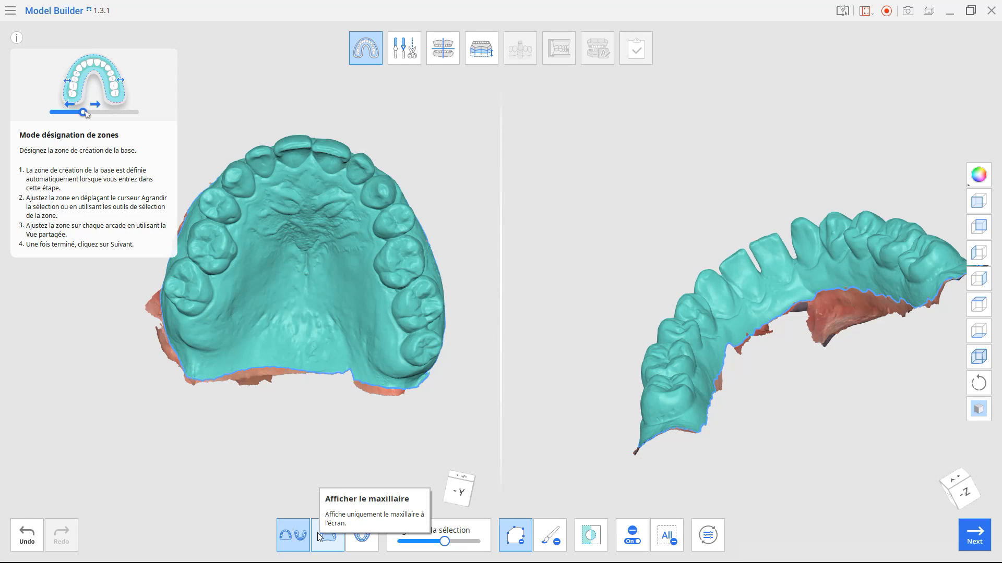
{"action": "left_click", "coordinate": [589, 538]}
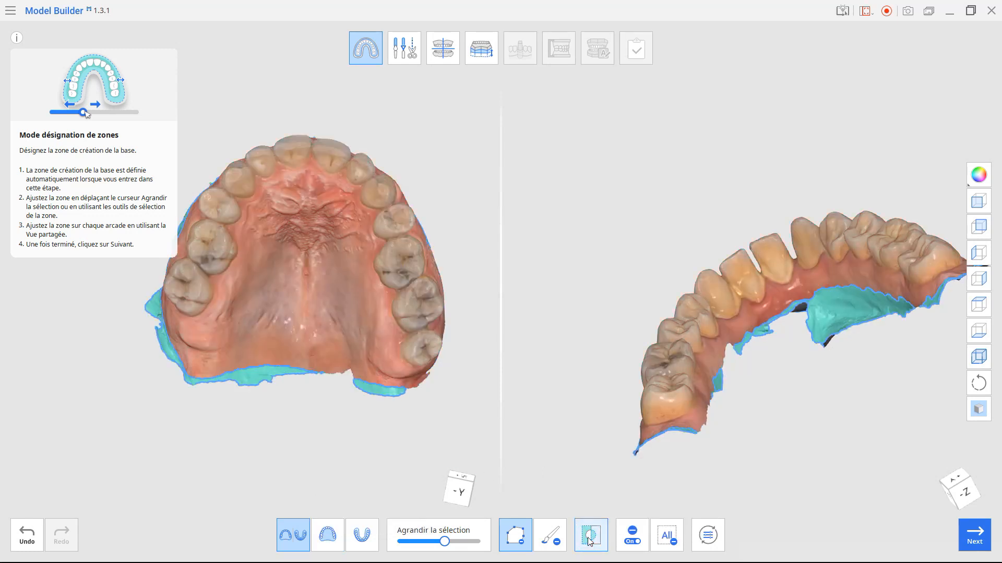
{"action": "left_click", "coordinate": [589, 540]}
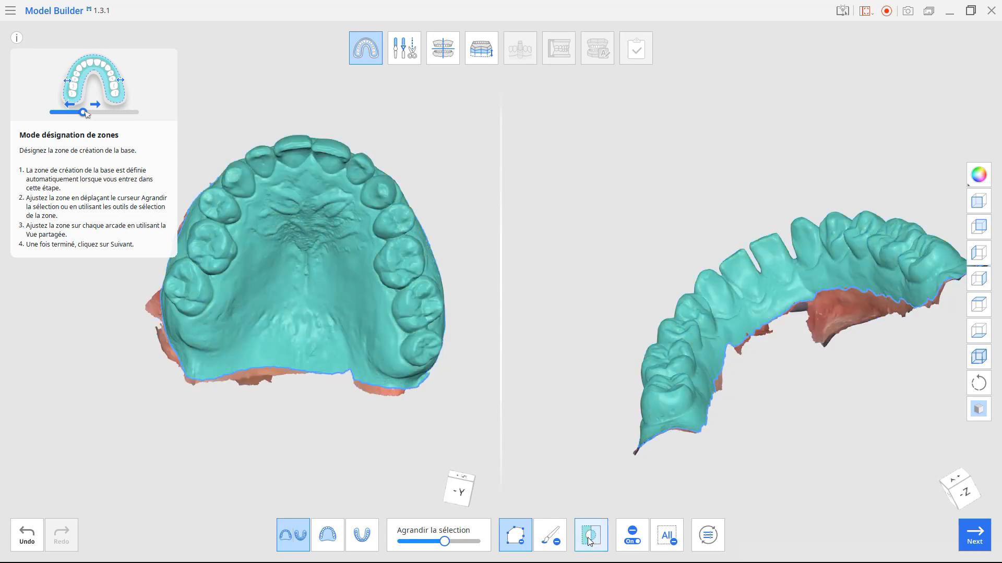
Delete the selected strip along the posterior edge of the maxillary scan in modification mode.
{"action": "left_click", "coordinate": [632, 536]}
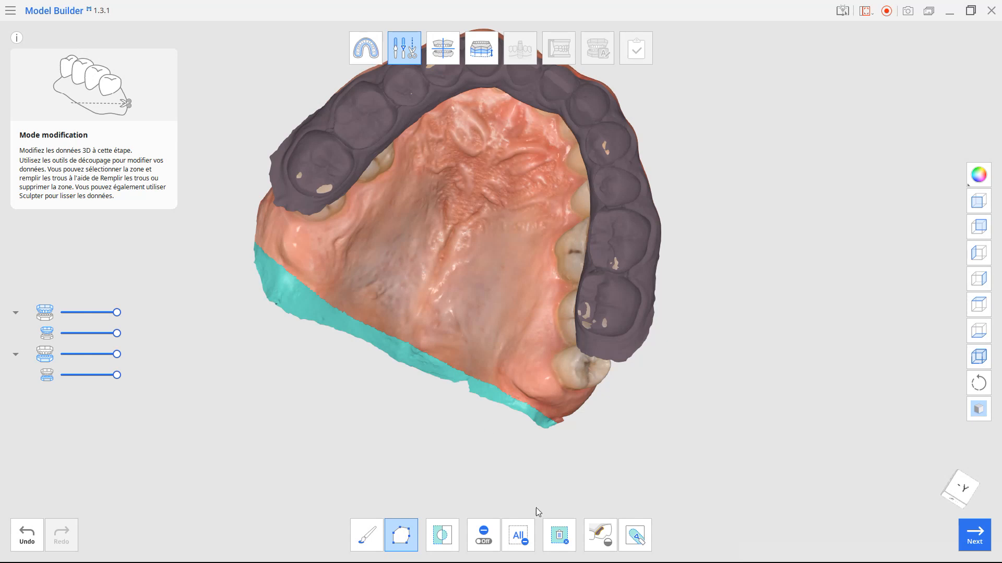
{"action": "left_click", "coordinate": [559, 535]}
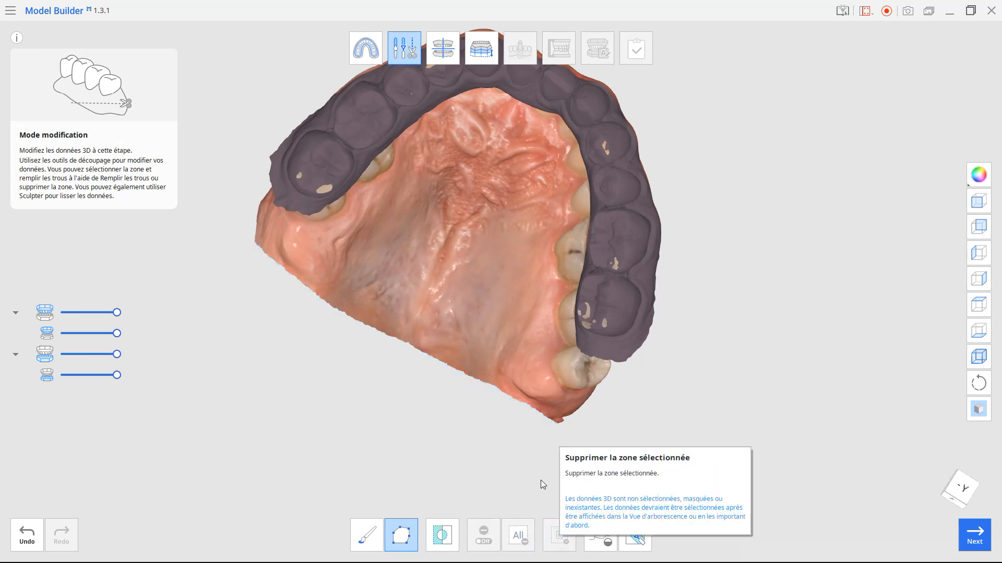
Bring up the Sculpter brush options for the scan data and continue to alignment mode.
{"action": "left_click", "coordinate": [600, 535]}
{"action": "right_click_drag", "start_coordinate": [480, 351], "coordinate": [417, 479]}
{"action": "mouse_move", "coordinate": [417, 479]}
{"action": "left_mouse_down"}
{"action": "mouse_move", "coordinate": [537, 479]}
{"action": "mouse_move", "coordinate": [429, 478]}
{"action": "left_mouse_up"}
{"action": "left_click", "coordinate": [598, 502]}
{"action": "left_click", "coordinate": [632, 535]}
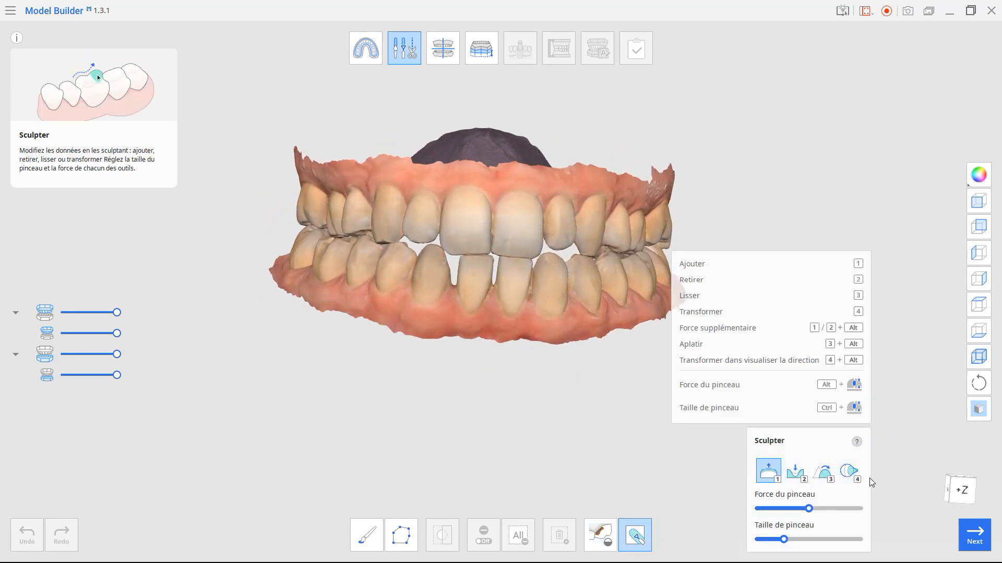
{"action": "left_click", "coordinate": [974, 535]}
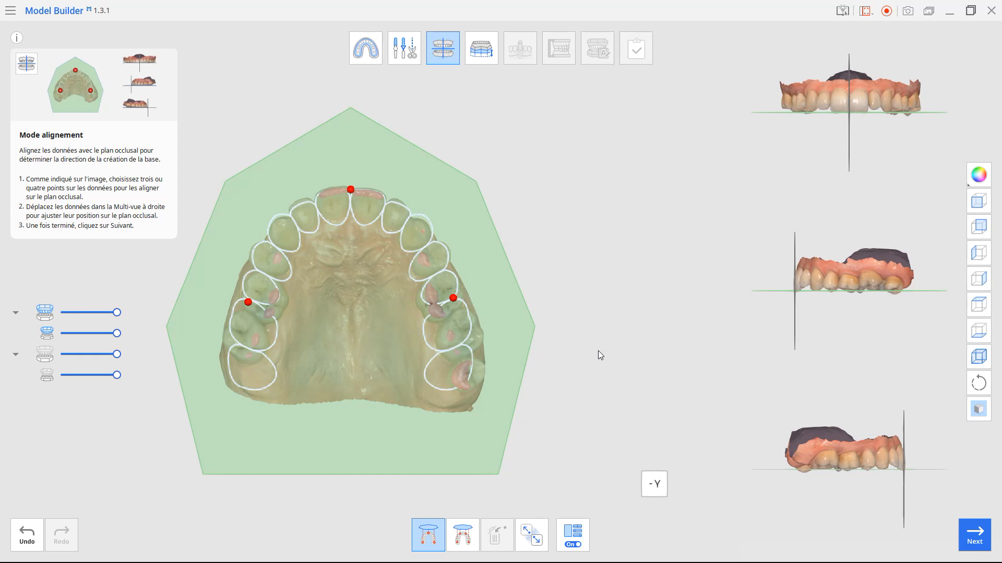
Detach the maxilla from the occlusal plane and realign it with three points: between the central incisors and on a posterior tooth each side.
{"action": "left_click", "coordinate": [542, 547]}
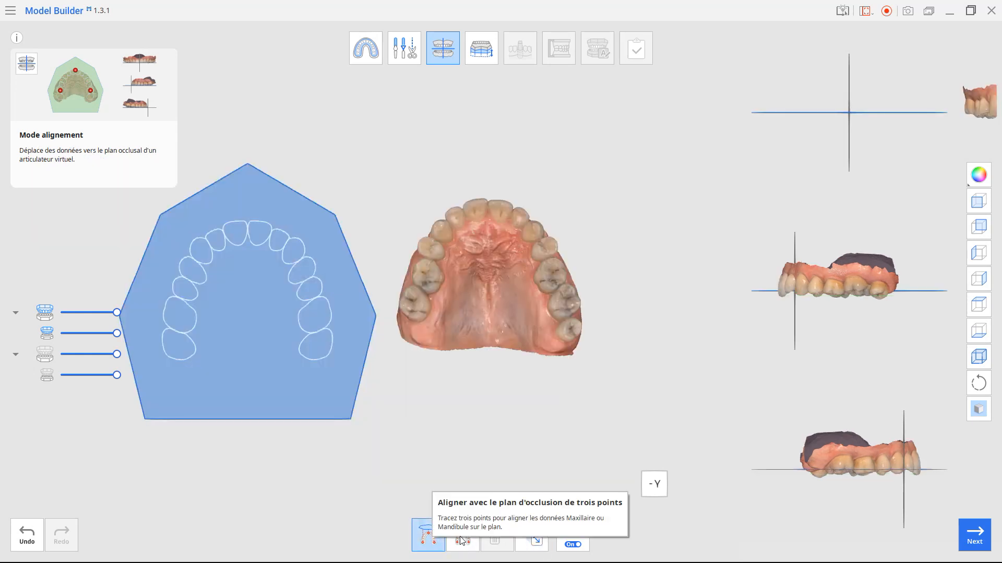
{"action": "left_click", "coordinate": [428, 282]}
{"action": "left_click", "coordinate": [485, 202]}
{"action": "left_click", "coordinate": [551, 290]}
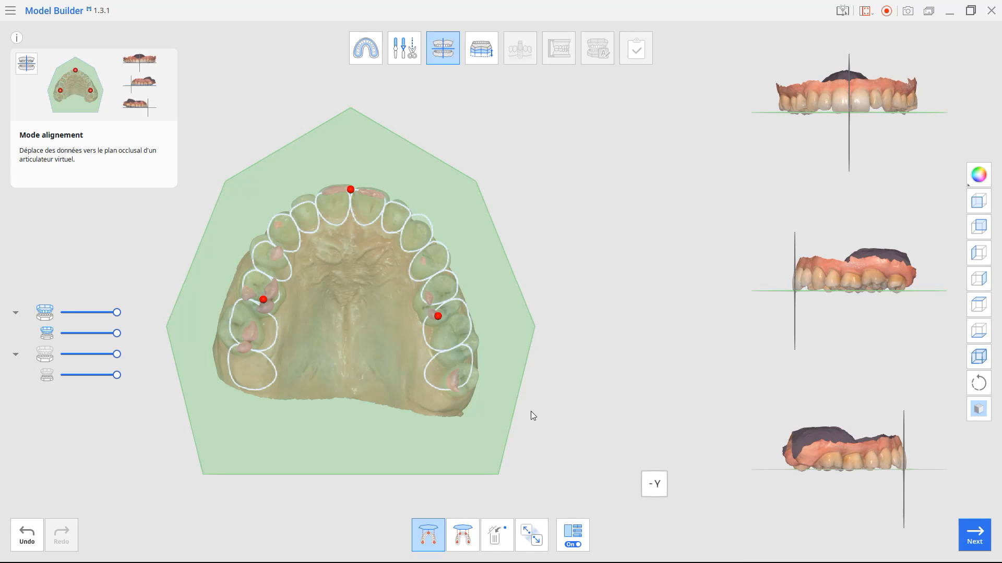
Align the maxilla to the occlusal plane with four points, on a premolar and a molar on each side.
{"action": "left_click", "coordinate": [469, 540]}
{"action": "left_click", "coordinate": [469, 539]}
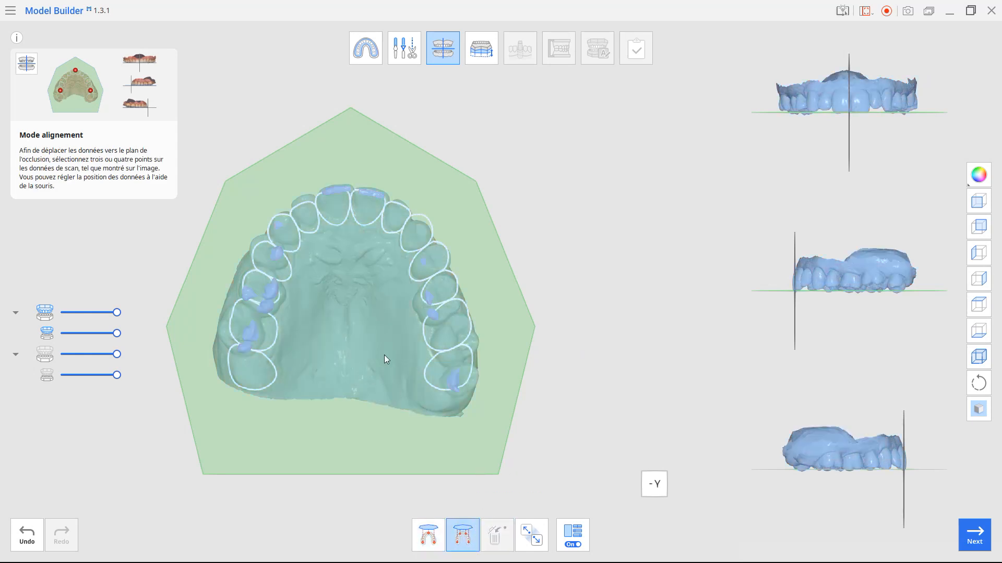
{"action": "left_click", "coordinate": [252, 330]}
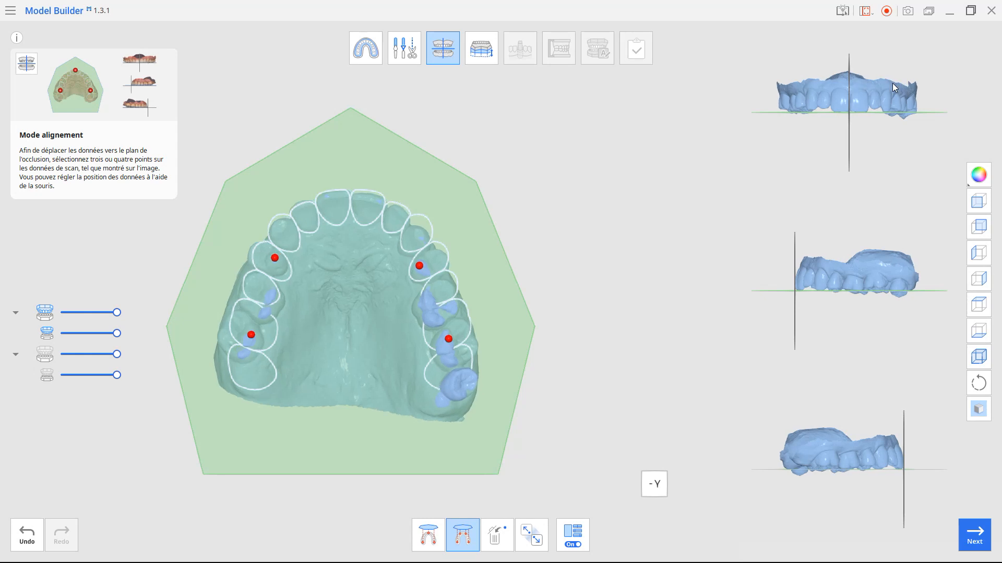
Fine-tune the maxilla's tilt and front-to-back position against the occlusal plane, and continue to base creation mode.
{"action": "right_click_drag", "start_coordinate": [900, 258], "coordinate": [900, 256]}
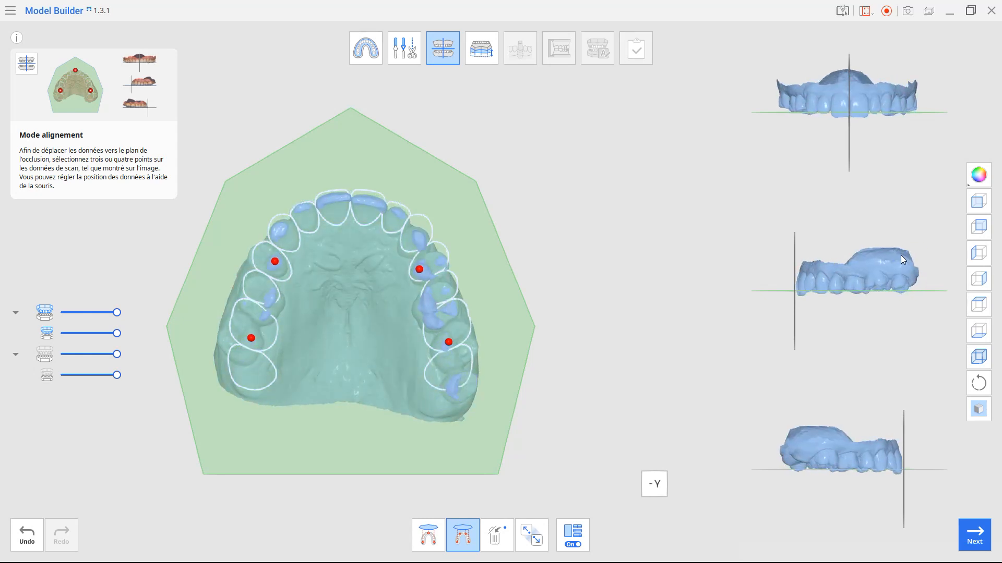
{"action": "left_click_drag", "start_coordinate": [901, 255], "coordinate": [891, 258]}
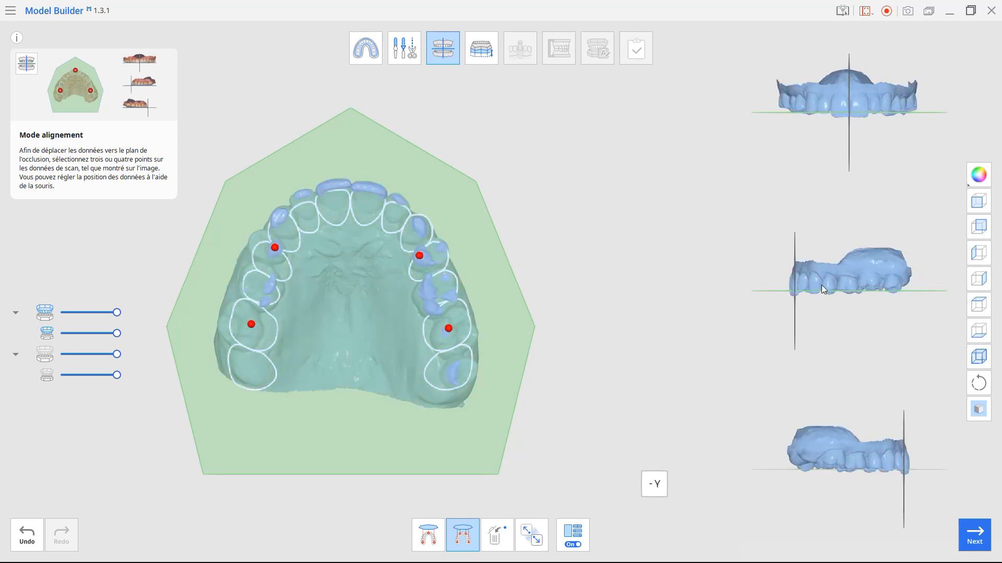
{"action": "left_click", "coordinate": [964, 527]}
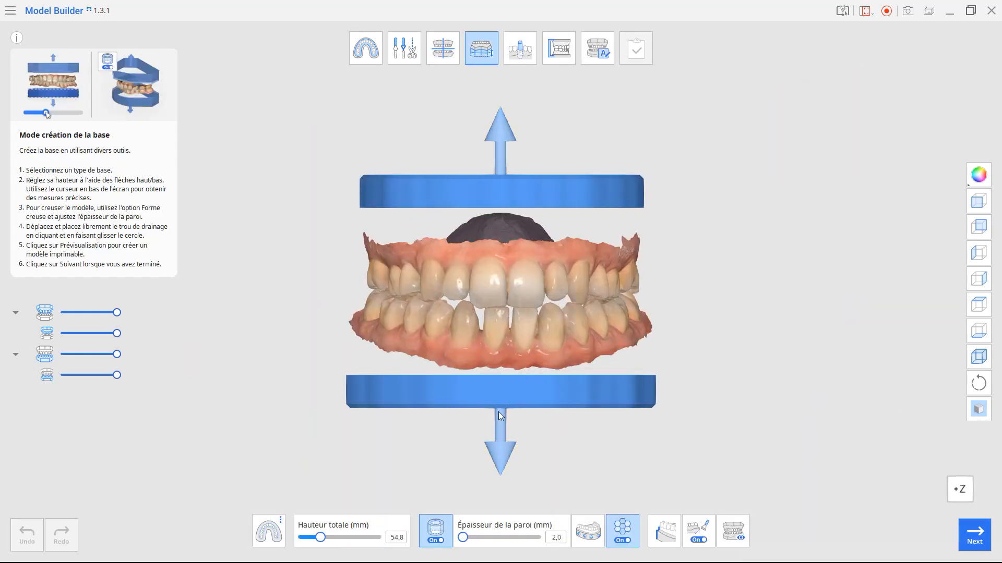
Set the base's total height to 51.0 mm and, with the hollow option on, its wall thickness to 2.8 mm.
{"action": "left_click_drag", "start_coordinate": [323, 539], "coordinate": [320, 539]}
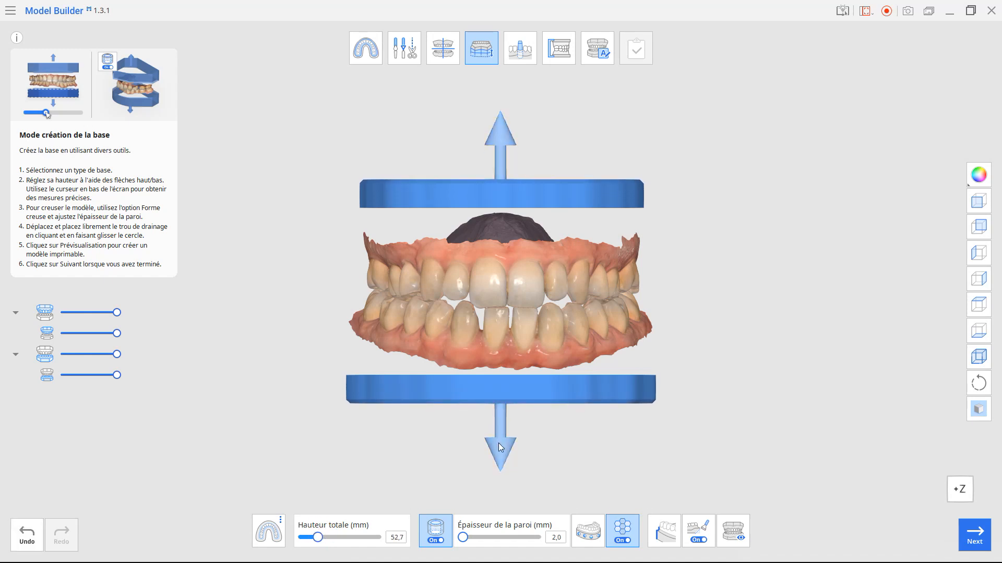
{"action": "left_click_drag", "start_coordinate": [503, 452], "coordinate": [504, 445]}
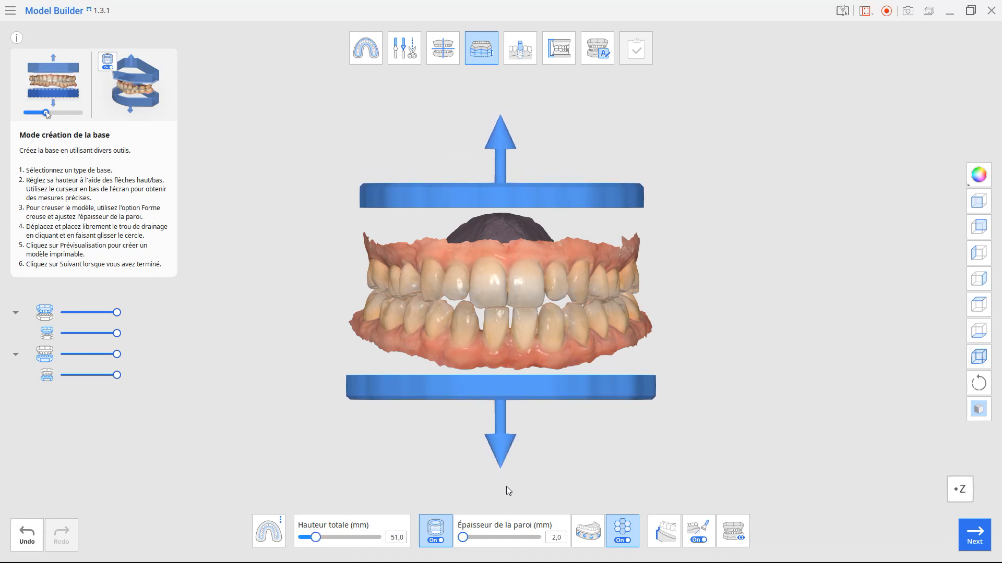
{"action": "left_click", "coordinate": [440, 540]}
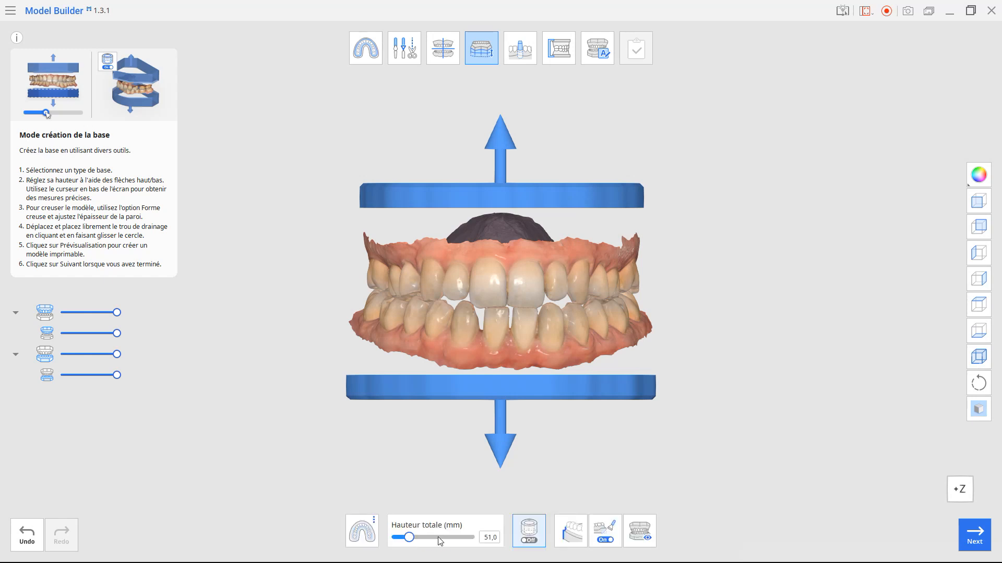
{"action": "left_click", "coordinate": [532, 539]}
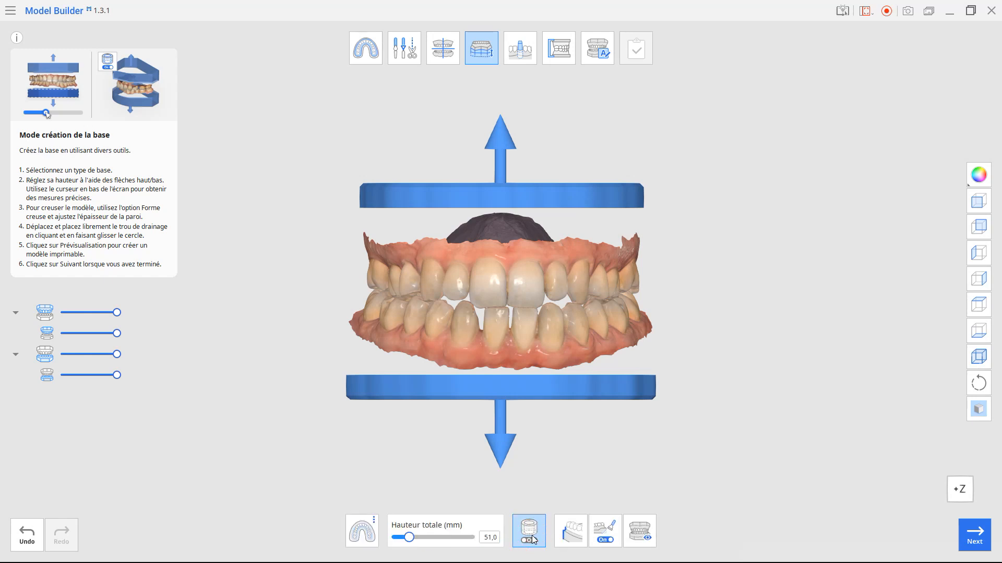
{"action": "left_click_drag", "start_coordinate": [463, 539], "coordinate": [492, 541]}
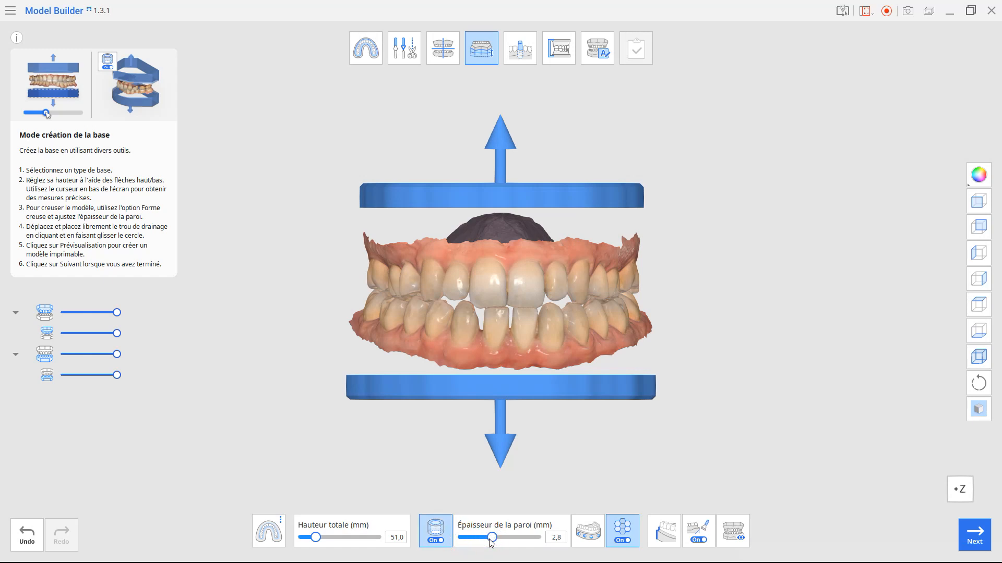
Enable drainage holes on the bases with 7 holes, keeping the honeycomb structure on.
{"action": "left_click", "coordinate": [599, 537]}
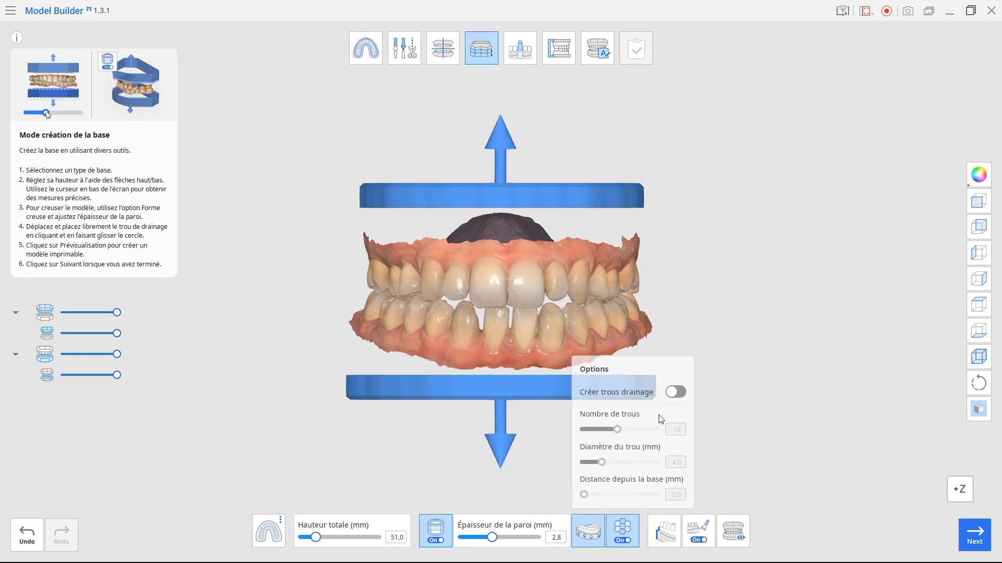
{"action": "left_click", "coordinate": [676, 393]}
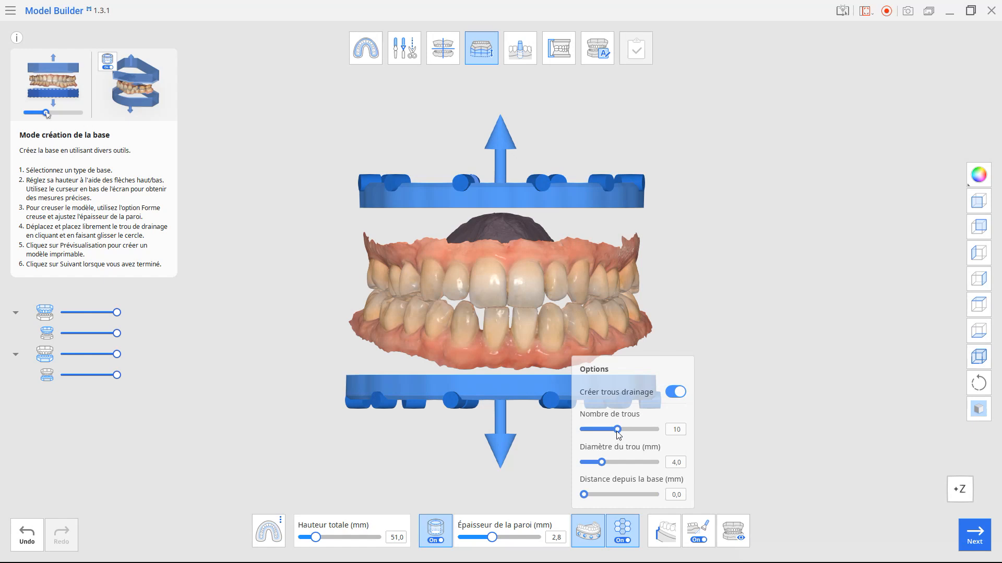
{"action": "left_click_drag", "start_coordinate": [617, 430], "coordinate": [606, 430]}
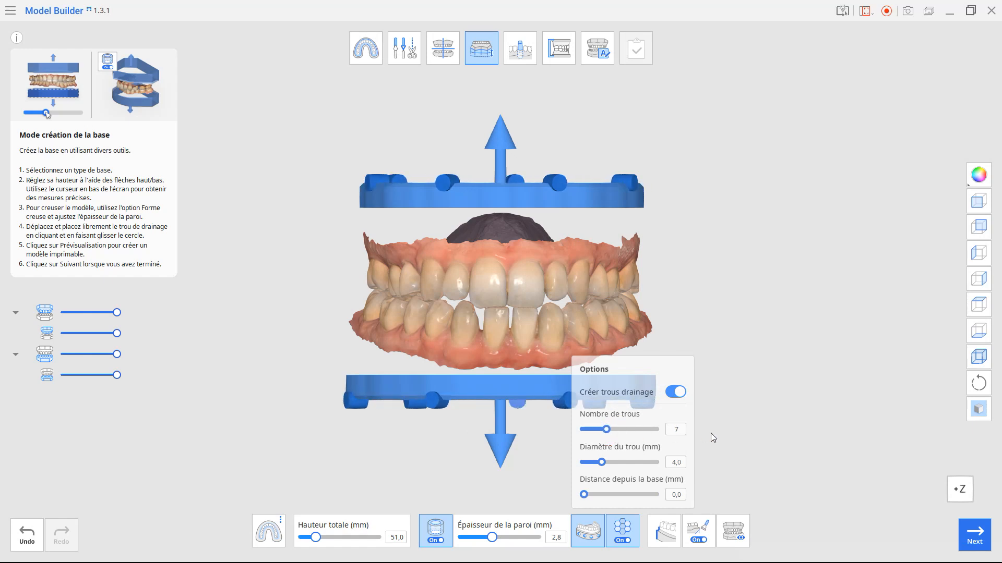
{"action": "left_click", "coordinate": [726, 441]}
{"action": "left_click", "coordinate": [547, 492]}
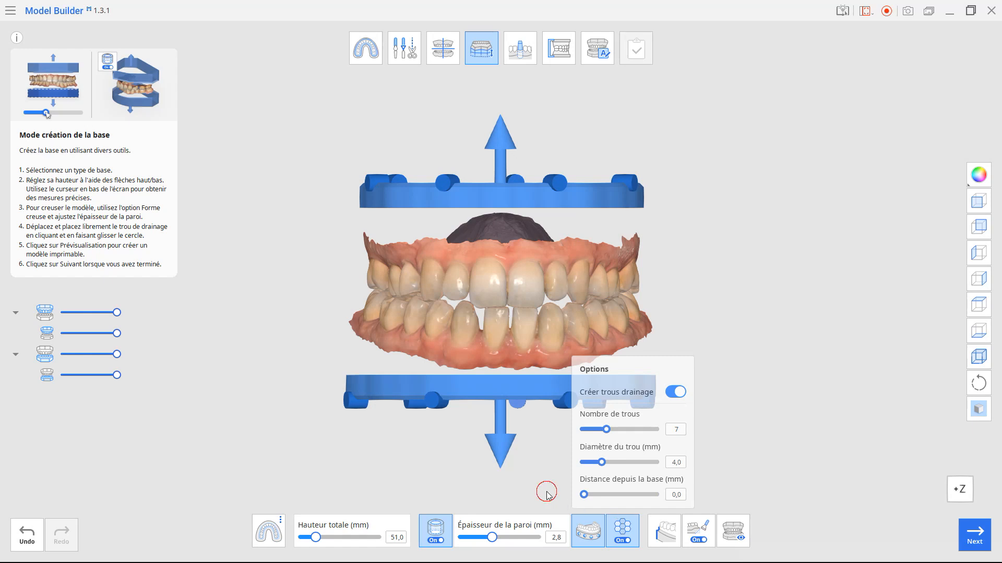
{"action": "left_click", "coordinate": [587, 535]}
{"action": "left_click", "coordinate": [611, 540]}
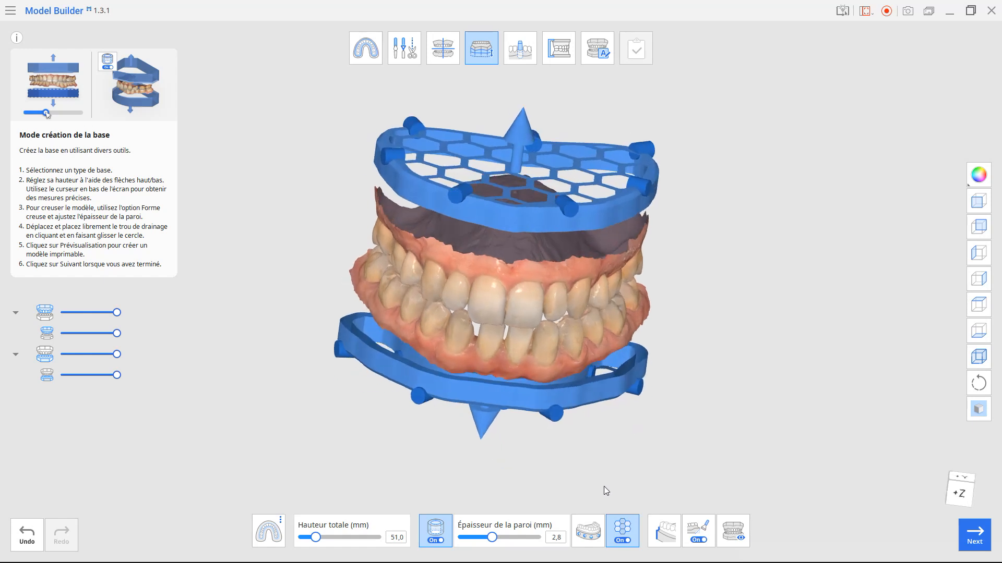
Try the ABO and alternative base types, and set the base back to the rounded type that follows the arch.
{"action": "left_click", "coordinate": [661, 538]}
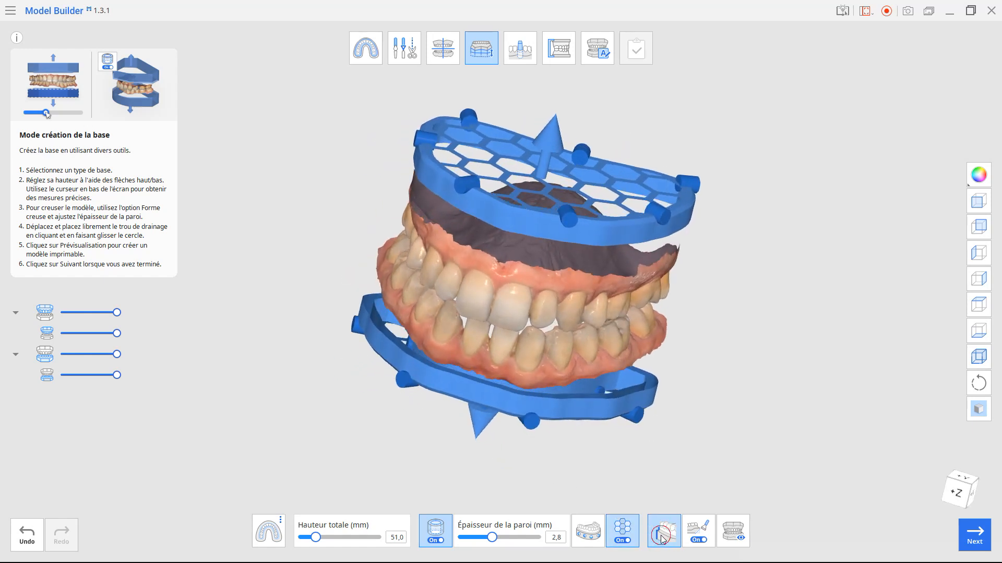
{"action": "left_click", "coordinate": [270, 528]}
{"action": "left_click", "coordinate": [272, 491]}
{"action": "right_click_drag", "start_coordinate": [389, 412], "coordinate": [414, 493]}
{"action": "left_click", "coordinate": [316, 498]}
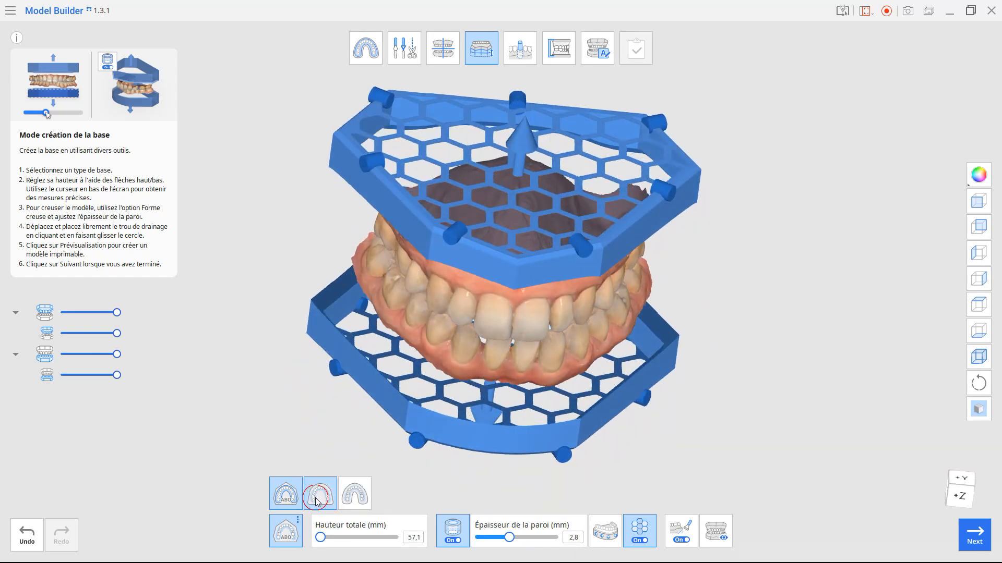
{"action": "right_click_drag", "start_coordinate": [446, 324], "coordinate": [425, 311]}
{"action": "left_click", "coordinate": [355, 493]}
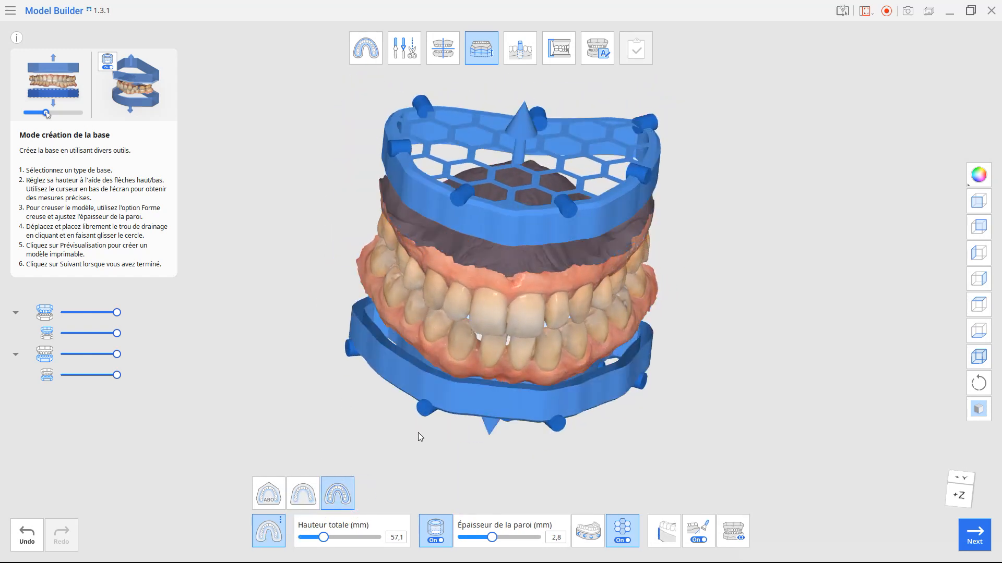
{"action": "right_click_drag", "start_coordinate": [460, 372], "coordinate": [408, 339]}
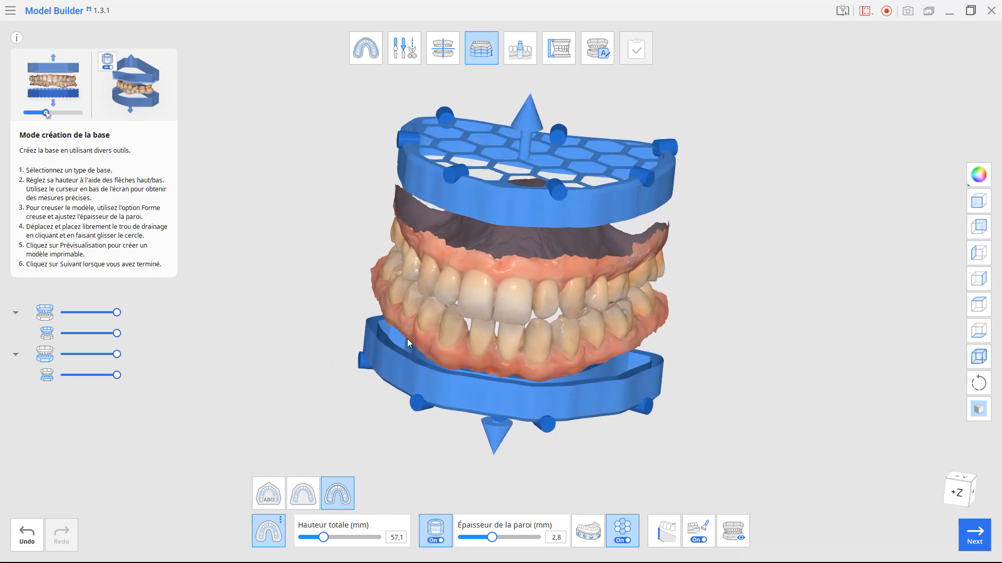
{"action": "left_click", "coordinate": [277, 528]}
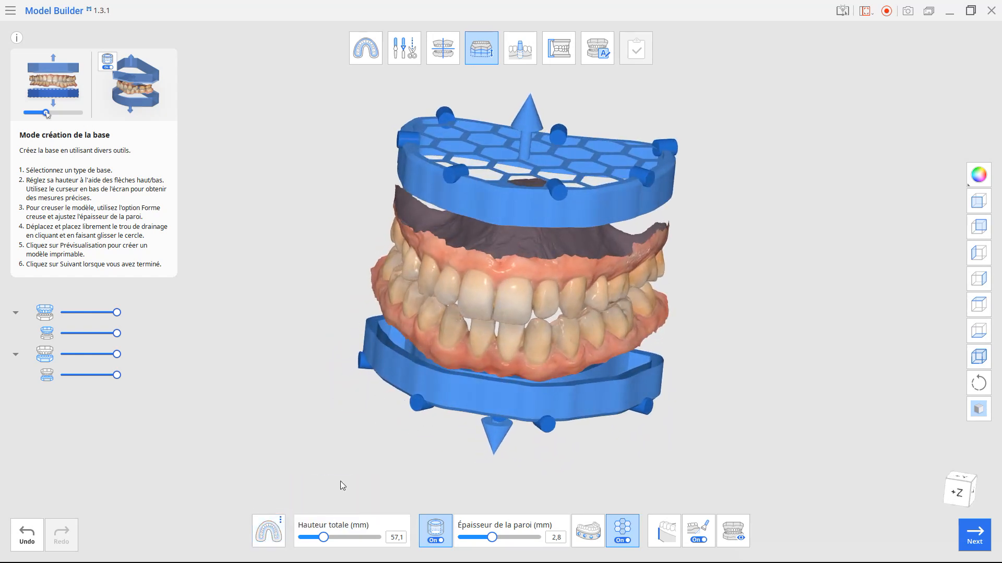
Generate the preview of the printable models for both arches and continue to die creation mode.
{"action": "left_click", "coordinate": [693, 541]}
{"action": "mouse_move", "coordinate": [686, 483]}
{"action": "right_mouse_down"}
{"action": "mouse_move", "coordinate": [675, 411]}
{"action": "mouse_move", "coordinate": [683, 417]}
{"action": "right_mouse_up"}
{"action": "scroll", "coordinate": [678, 421], "scroll_direction": "up", "scroll_amount": 5}
{"action": "left_click", "coordinate": [694, 545]}
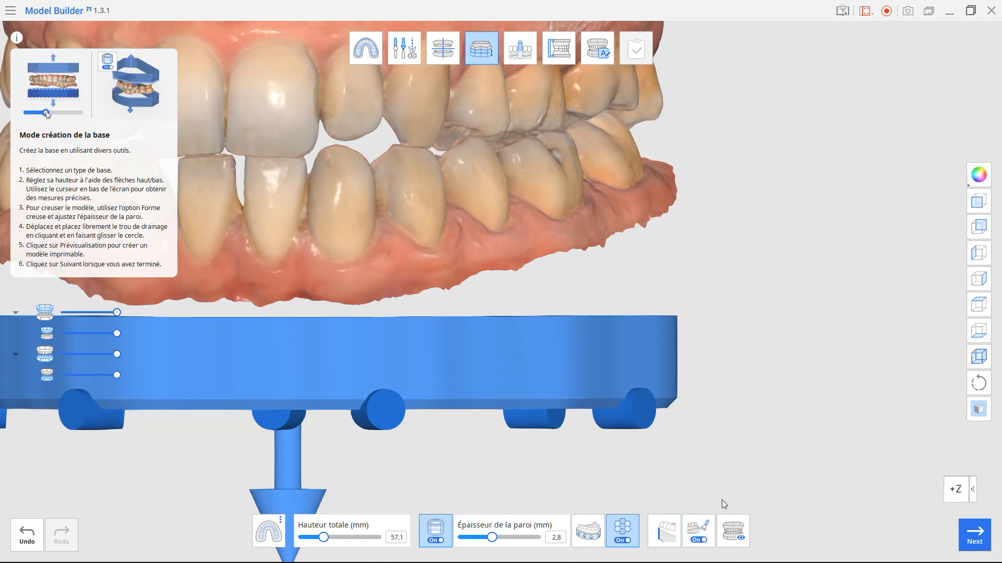
{"action": "left_click", "coordinate": [733, 533]}
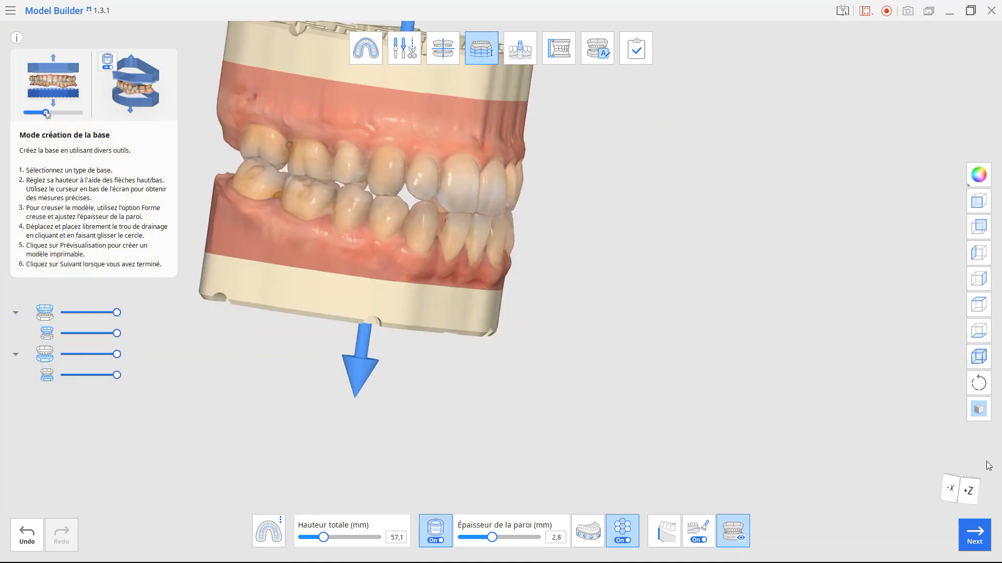
{"action": "left_click", "coordinate": [975, 534]}
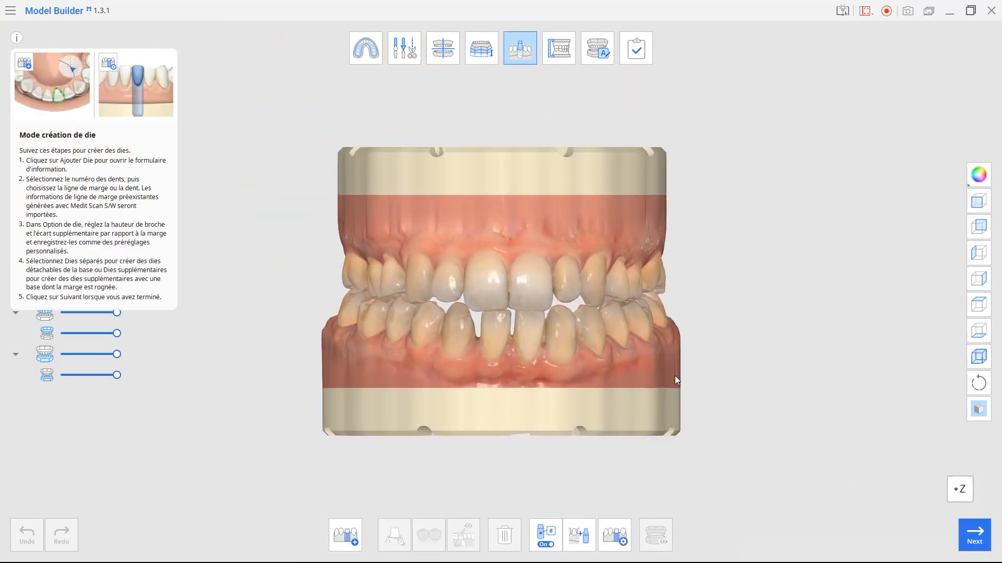
Add a die for tooth 41 on the mandibular model.
{"action": "right_click_drag", "start_coordinate": [669, 378], "coordinate": [693, 366]}
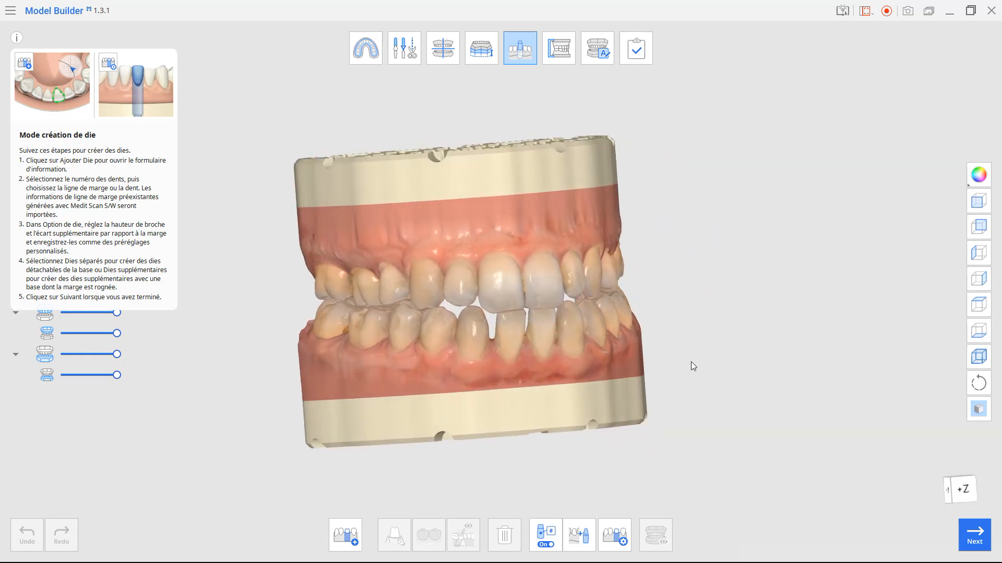
{"action": "left_click", "coordinate": [345, 535]}
{"action": "left_click", "coordinate": [495, 453]}
{"action": "left_click", "coordinate": [597, 483]}
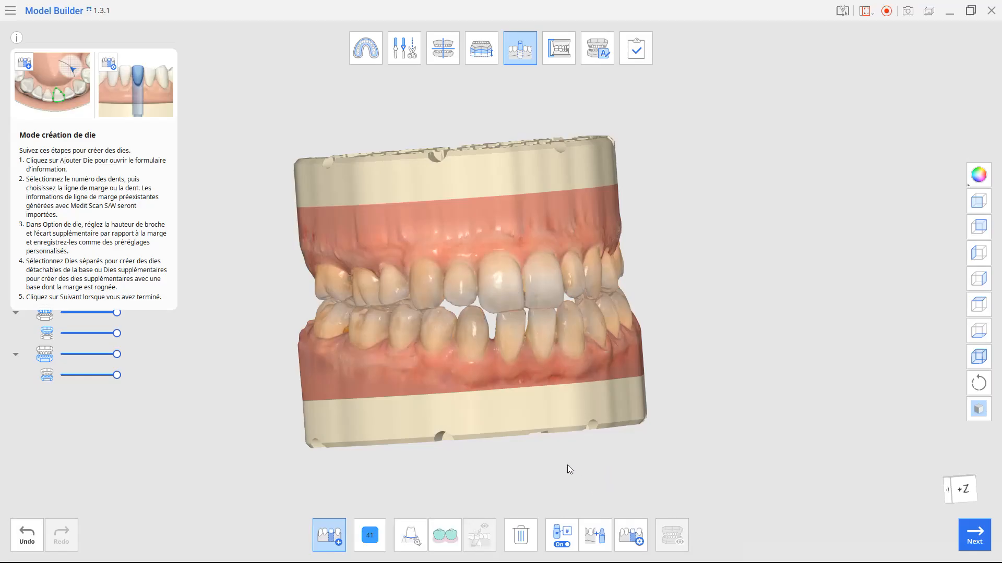
Start manual margin creation for tooth 41 and place margin points along the gumline on its front side.
{"action": "left_click", "coordinate": [409, 533]}
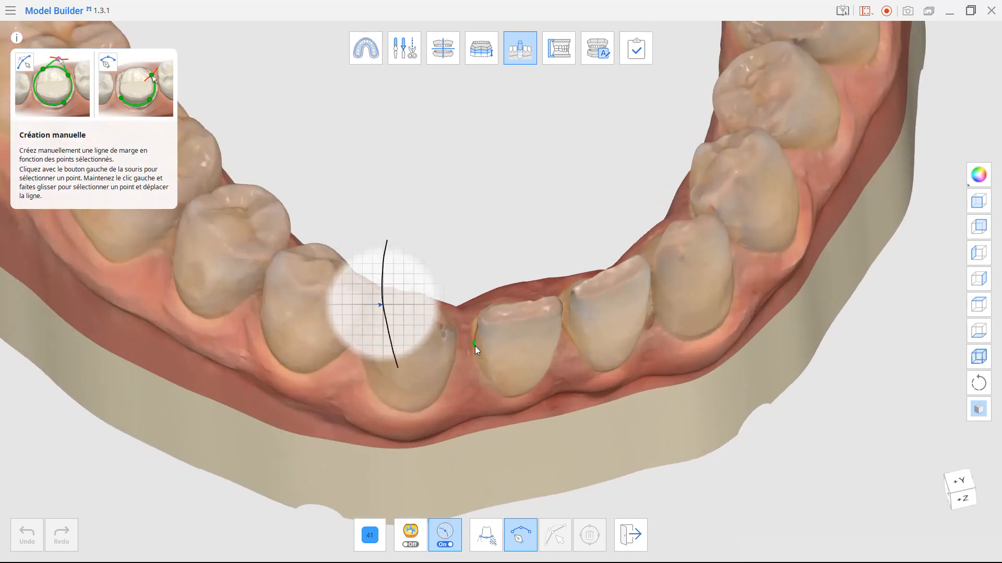
{"action": "right_click_drag", "start_coordinate": [473, 351], "coordinate": [478, 302]}
{"action": "scroll", "coordinate": [478, 302], "scroll_direction": "up", "scroll_amount": 3}
{"action": "left_click", "coordinate": [483, 274]}
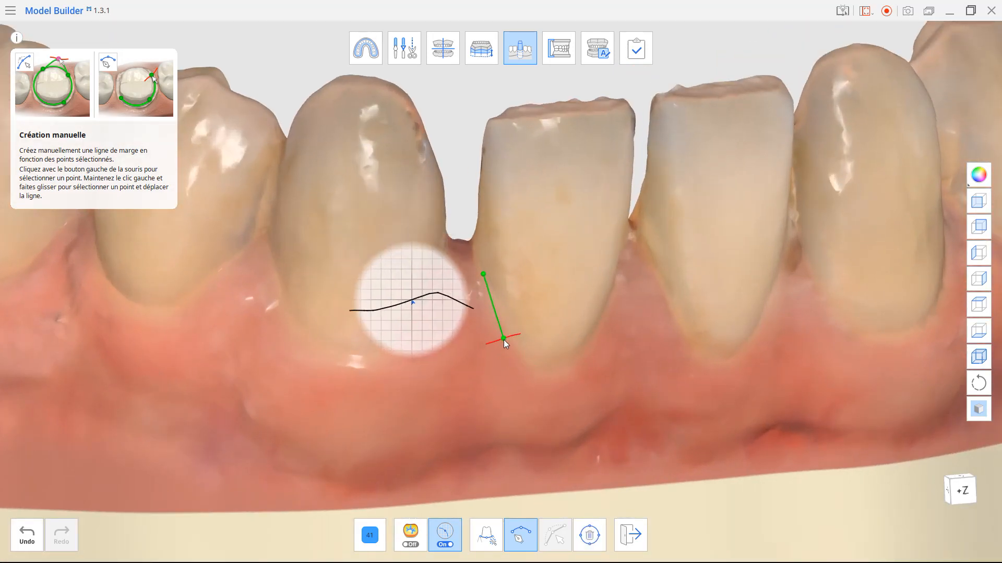
{"action": "left_click", "coordinate": [504, 338]}
{"action": "left_click", "coordinate": [545, 371]}
{"action": "left_click", "coordinate": [573, 362]}
Continue the margin points around the remaining sides of tooth 41, close the loop and finish margin editing.
{"action": "right_click_drag", "start_coordinate": [623, 293], "coordinate": [527, 326]}
{"action": "left_click", "coordinate": [577, 317]}
{"action": "left_click", "coordinate": [586, 292]}
{"action": "left_click", "coordinate": [605, 254]}
{"action": "right_click_drag", "start_coordinate": [621, 200], "coordinate": [487, 285]}
{"action": "left_click", "coordinate": [489, 282]}
{"action": "scroll", "coordinate": [556, 276], "scroll_direction": "down", "scroll_amount": 3}
{"action": "scroll", "coordinate": [465, 343], "scroll_direction": "down", "scroll_amount": 3}
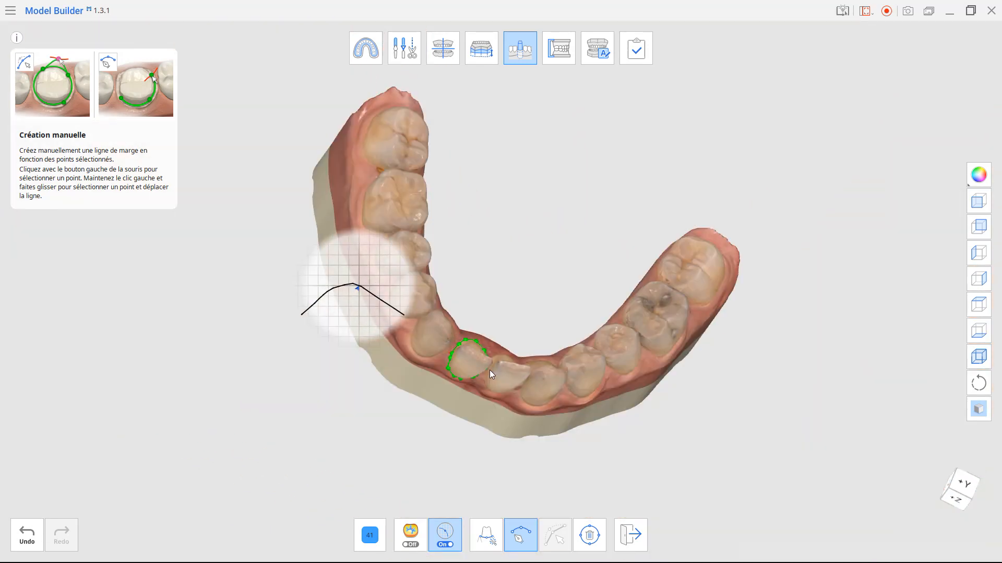
{"action": "scroll", "coordinate": [443, 360], "scroll_direction": "up", "scroll_amount": 6}
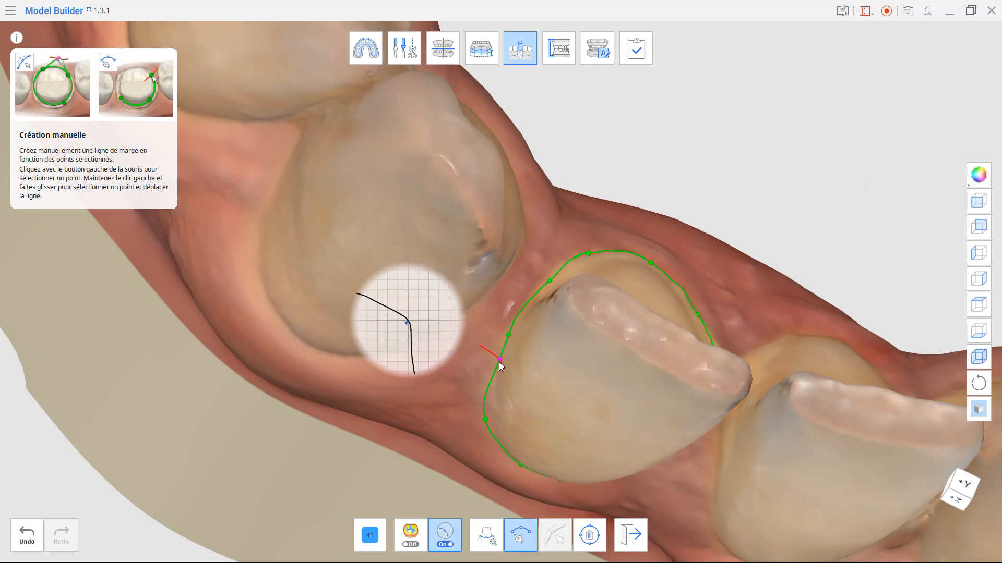
{"action": "right_click_drag", "start_coordinate": [575, 429], "coordinate": [554, 417]}
{"action": "left_click", "coordinate": [633, 540]}
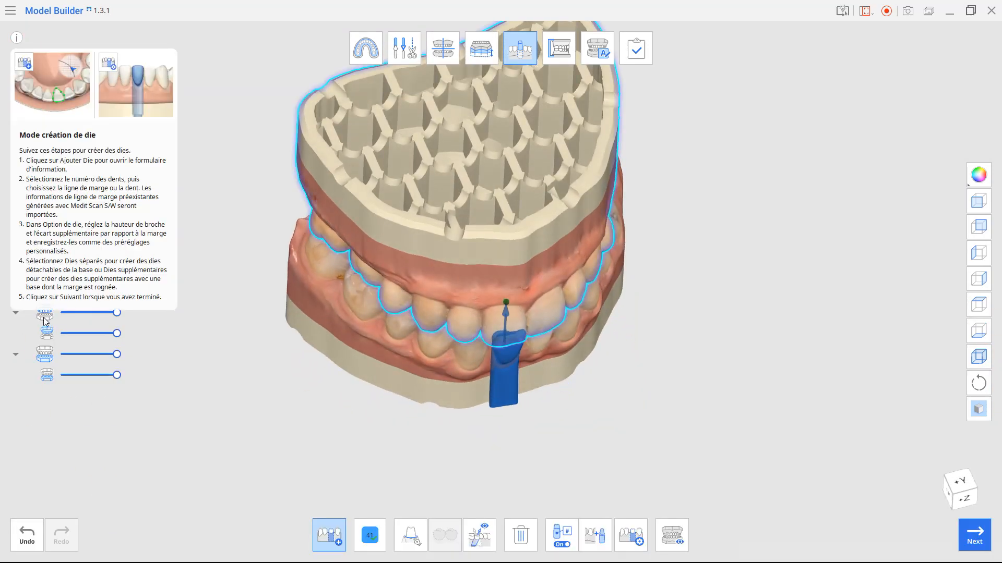
Hide the maxillary model and tilt the insertion direction of the tooth 41 die.
{"action": "left_click", "coordinate": [45, 315]}
{"action": "scroll", "coordinate": [486, 411], "scroll_direction": "up", "scroll_amount": 5}
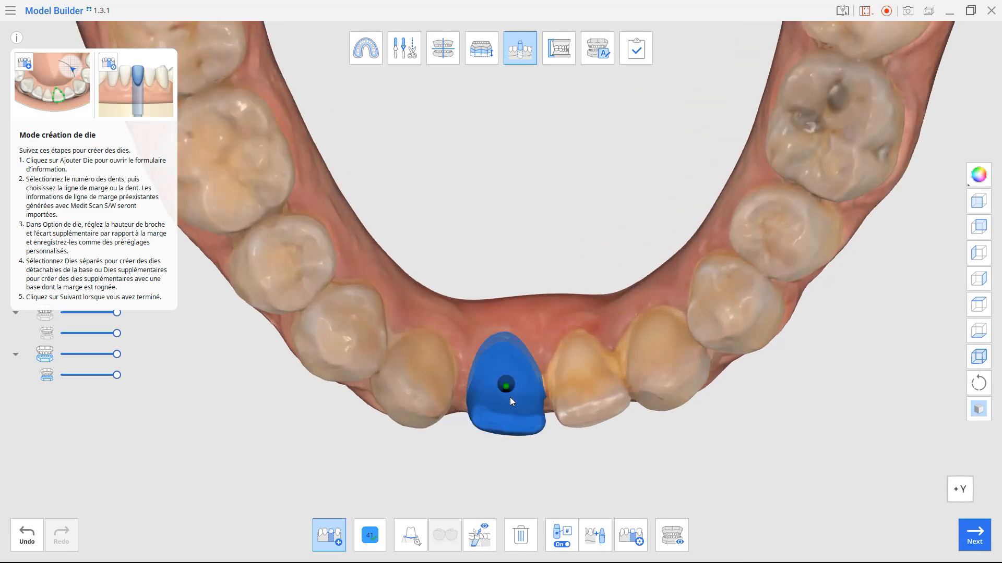
{"action": "right_click_drag", "start_coordinate": [581, 421], "coordinate": [633, 355]}
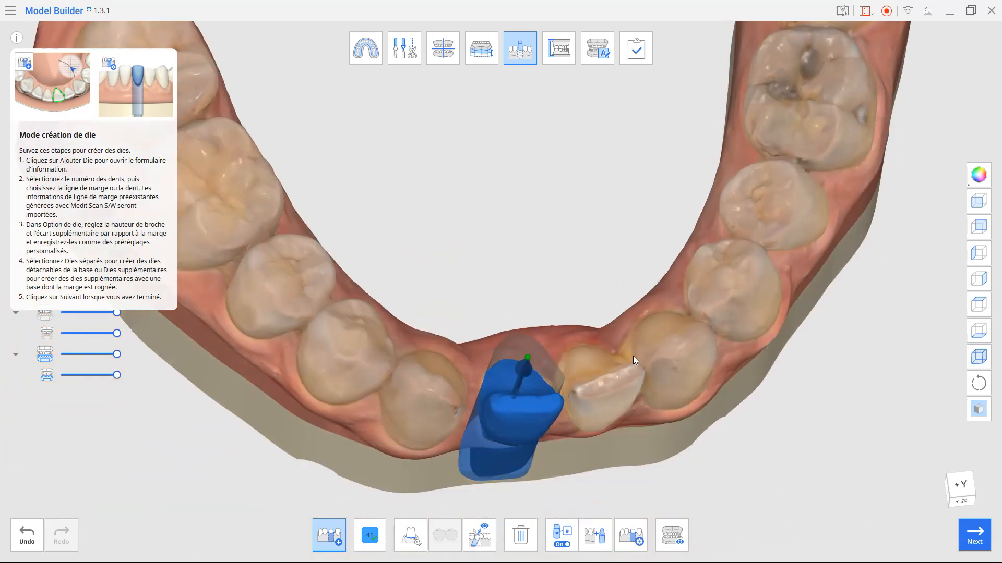
{"action": "left_click_drag", "start_coordinate": [516, 371], "coordinate": [530, 398]}
{"action": "right_click_drag", "start_coordinate": [578, 433], "coordinate": [647, 246]}
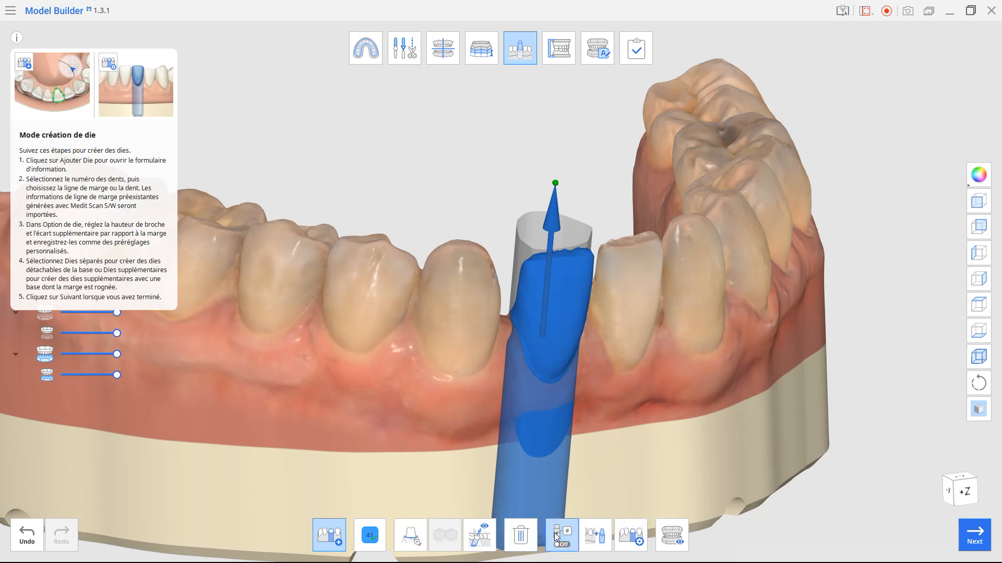
Switch the tooth 41 die to the separate type, detachable from the base, and preview the resulting model.
{"action": "right_click_drag", "start_coordinate": [299, 371], "coordinate": [653, 317]}
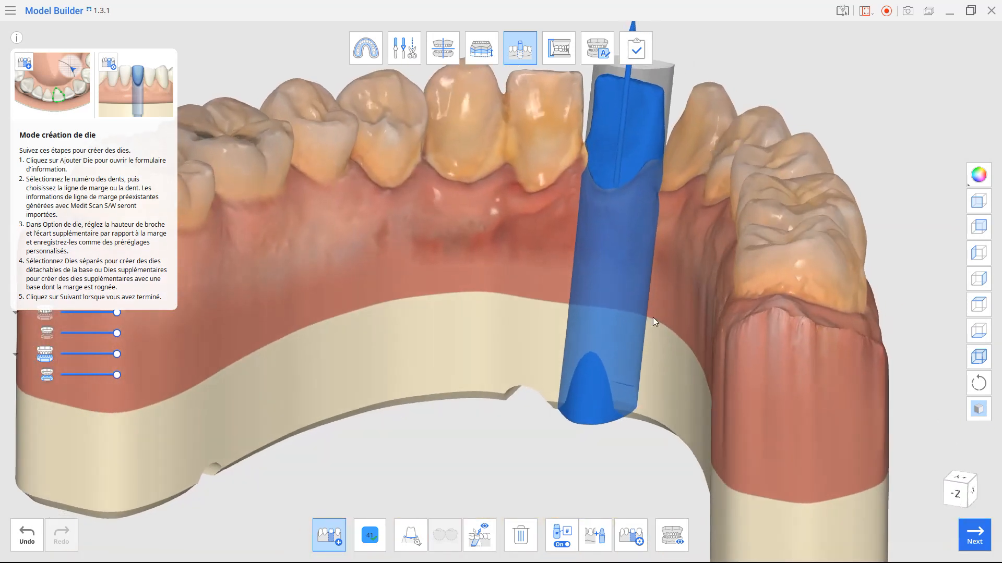
{"action": "left_click", "coordinate": [600, 530]}
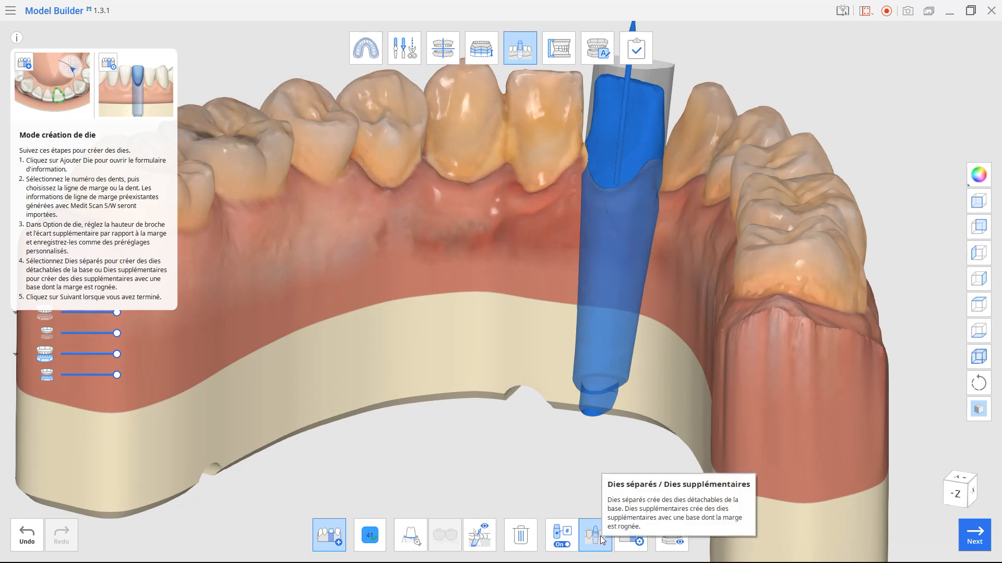
{"action": "left_click", "coordinate": [601, 538]}
{"action": "left_click", "coordinate": [601, 538]}
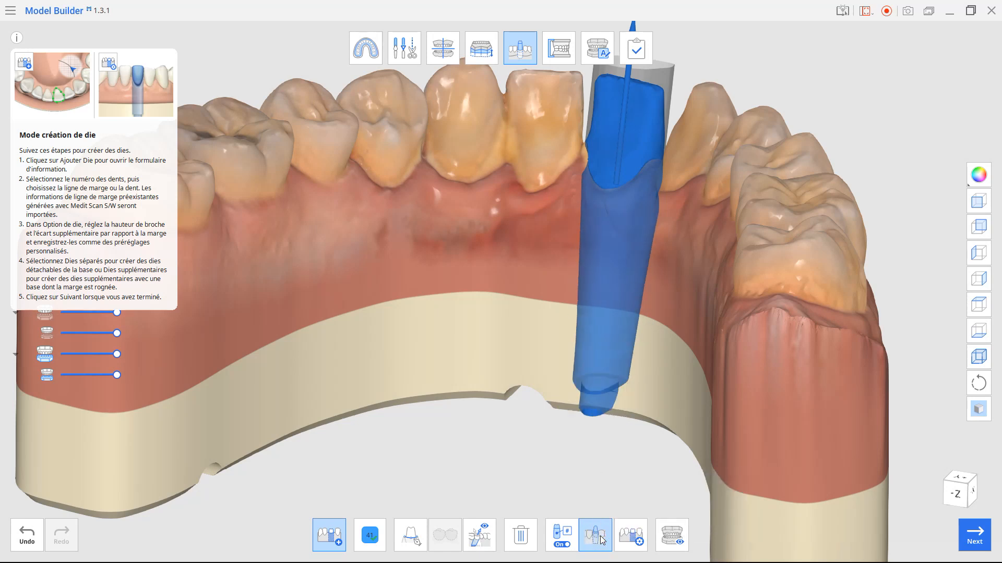
{"action": "left_click", "coordinate": [672, 535]}
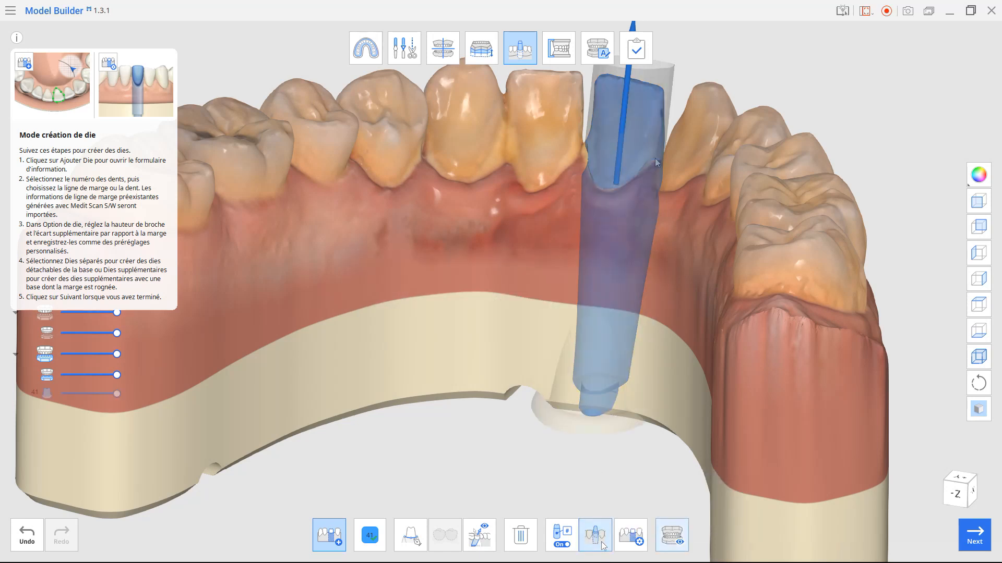
Inspect the mandibular model from the tongue side with the tooth 41 die hidden.
{"action": "scroll", "coordinate": [646, 140], "scroll_direction": "down", "scroll_amount": 3}
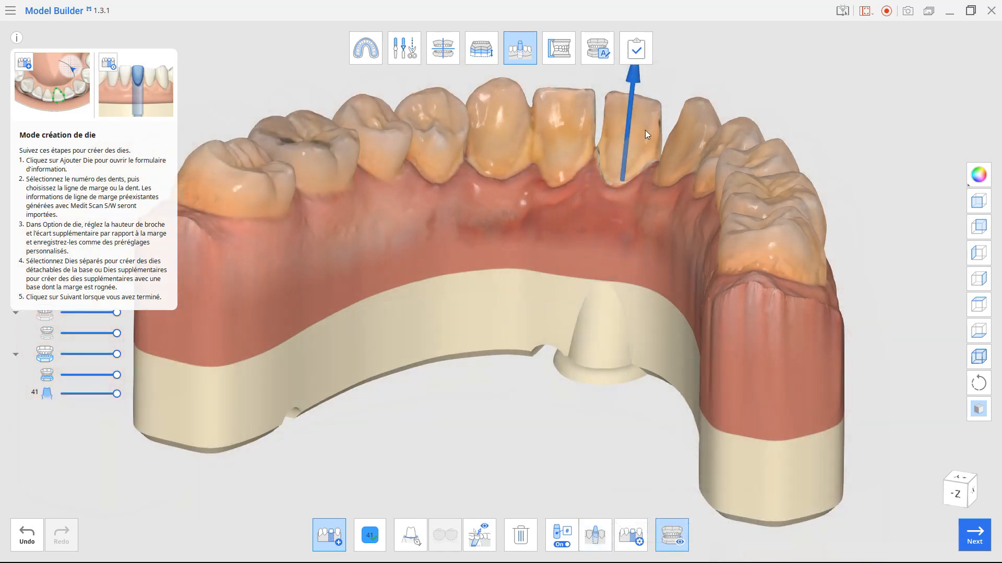
{"action": "right_click_drag", "start_coordinate": [645, 140], "coordinate": [608, 303]}
{"action": "middle_click_drag", "start_coordinate": [527, 191], "coordinate": [440, 249]}
{"action": "left_click", "coordinate": [48, 395]}
{"action": "right_click_drag", "start_coordinate": [520, 287], "coordinate": [371, 375]}
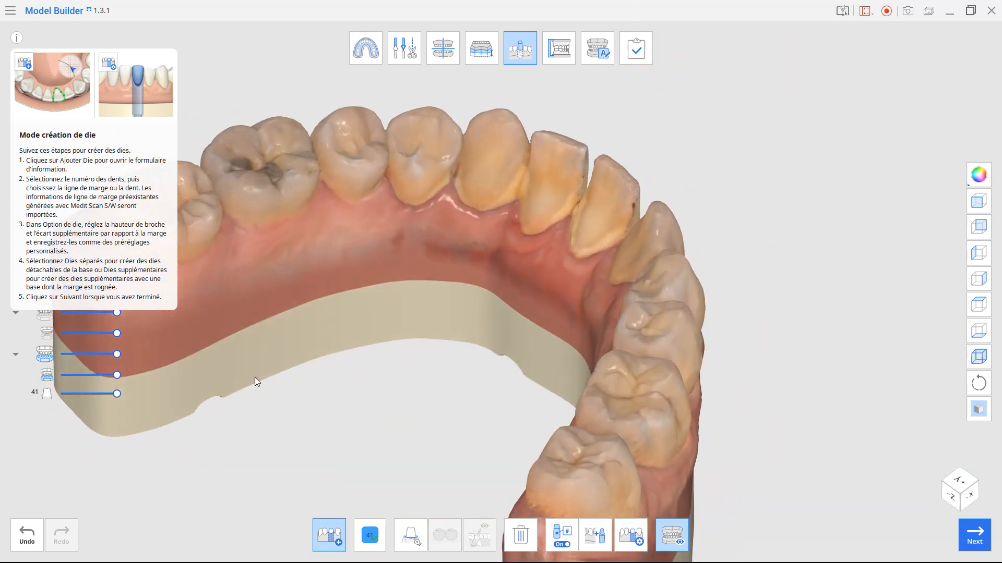
Isolate the tooth 41 die to examine its shape and number, and show it together with the mandibular model.
{"action": "left_click", "coordinate": [46, 395]}
{"action": "right_click_drag", "start_coordinate": [446, 378], "coordinate": [671, 329]}
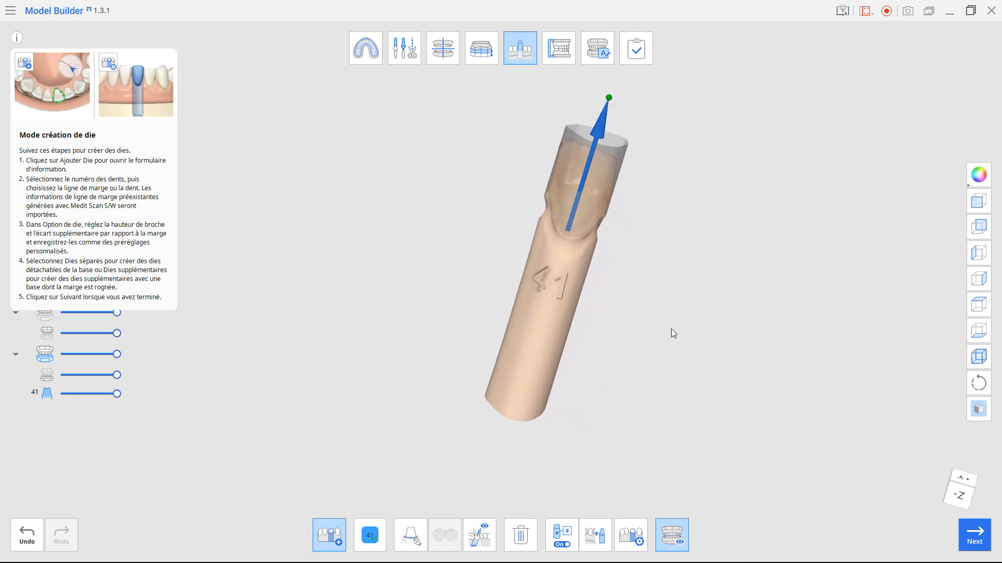
{"action": "right_click_drag", "start_coordinate": [538, 329], "coordinate": [587, 264]}
{"action": "left_click", "coordinate": [46, 375]}
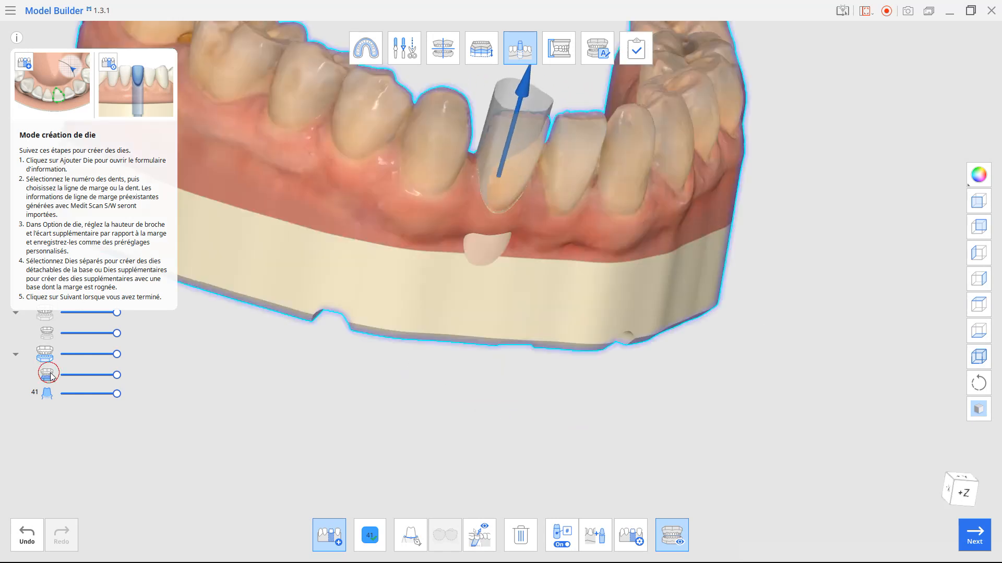
{"action": "right_click_drag", "start_coordinate": [427, 397], "coordinate": [425, 338]}
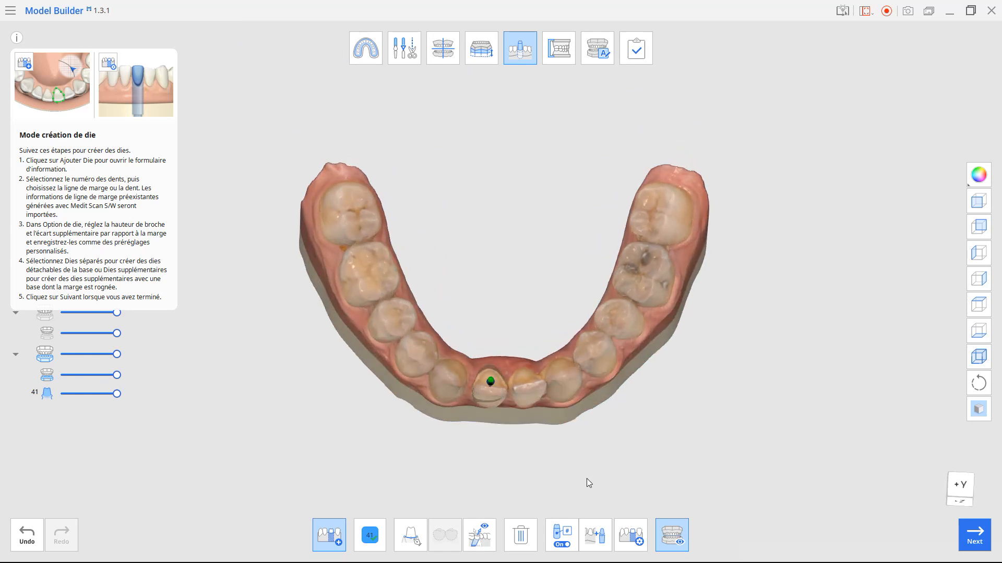
Review the die options and continue to articulator mode, removing the overlapping mandible data.
{"action": "left_click", "coordinate": [630, 536]}
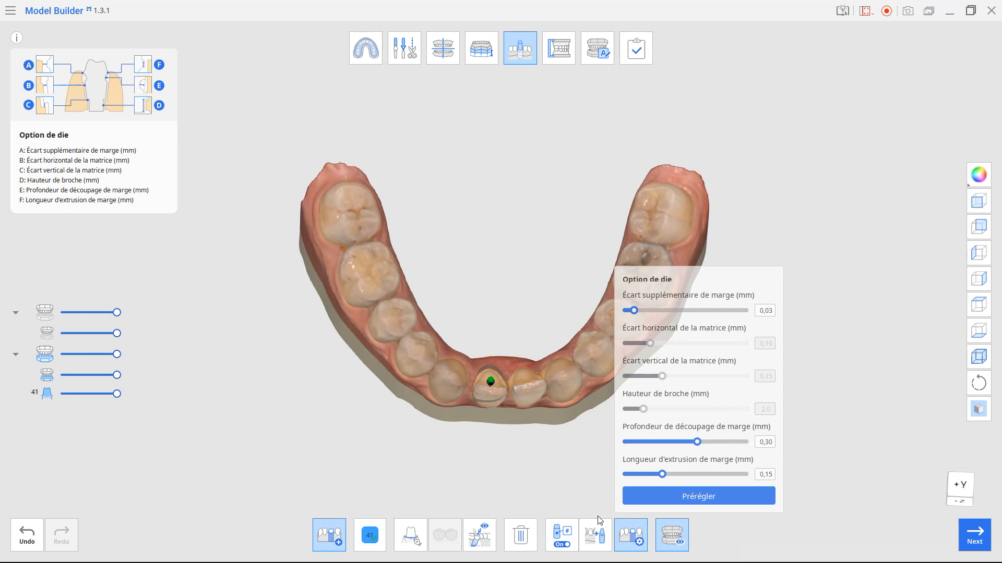
{"action": "left_click", "coordinate": [974, 534]}
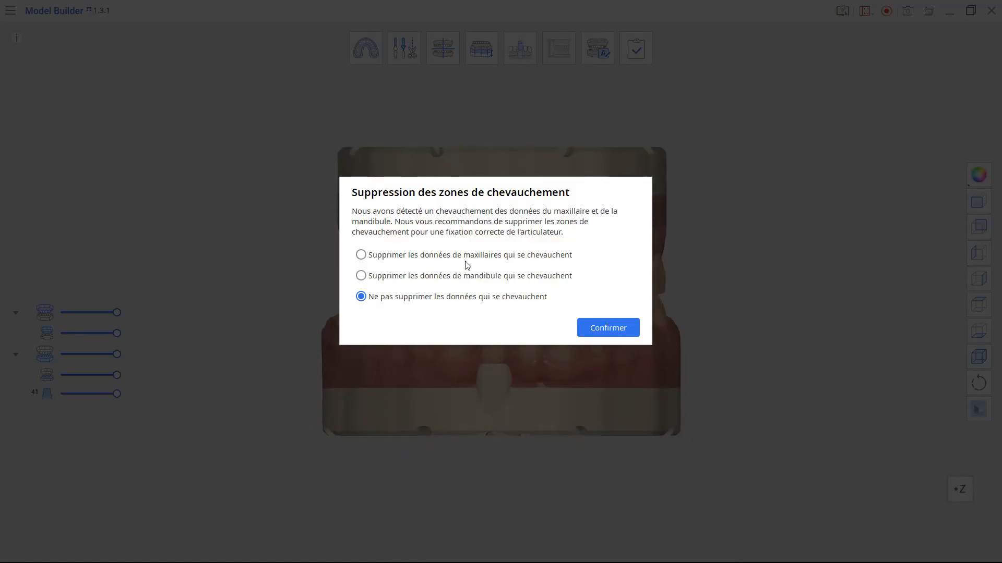
{"action": "left_click", "coordinate": [554, 277]}
{"action": "left_click", "coordinate": [606, 328]}
{"action": "left_click", "coordinate": [516, 47]}
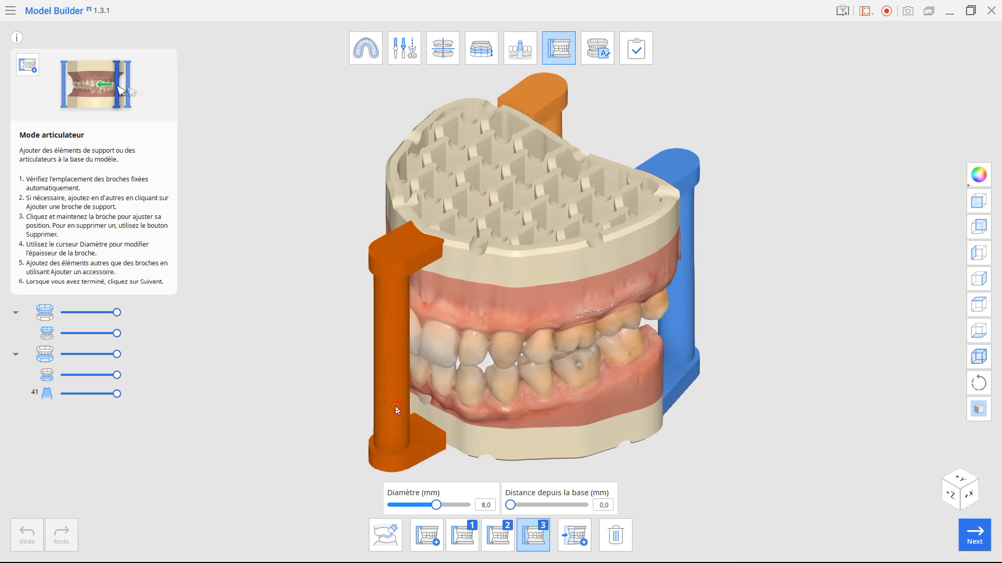
Reposition one articulator support pin, and delete all three support pins from the models.
{"action": "left_click_drag", "start_coordinate": [396, 409], "coordinate": [372, 401]}
{"action": "right_click_drag", "start_coordinate": [372, 402], "coordinate": [669, 356]}
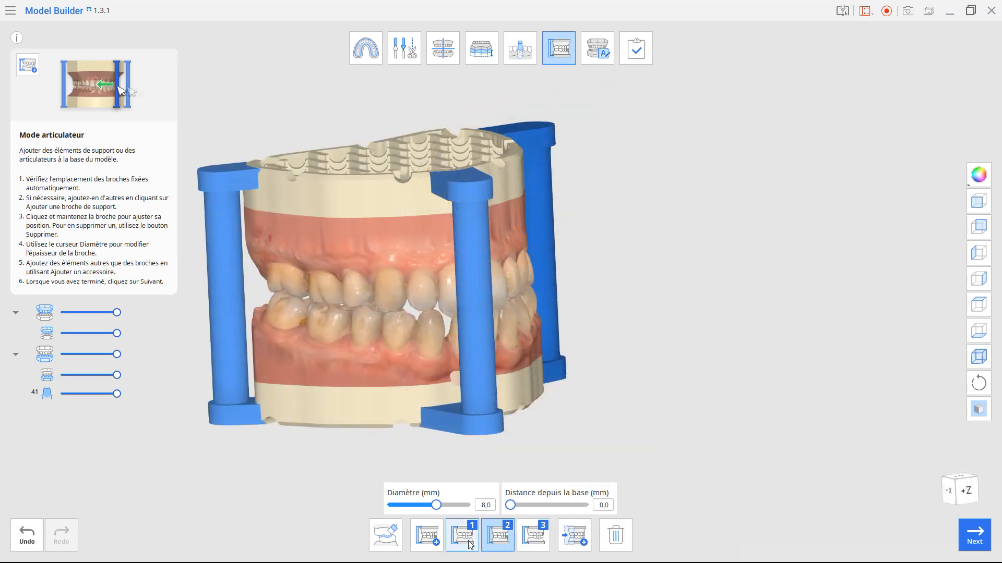
{"action": "left_click", "coordinate": [464, 541]}
{"action": "left_click", "coordinate": [616, 541]}
{"action": "left_click", "coordinate": [597, 535]}
{"action": "left_click", "coordinate": [580, 535]}
{"action": "left_click", "coordinate": [481, 535]}
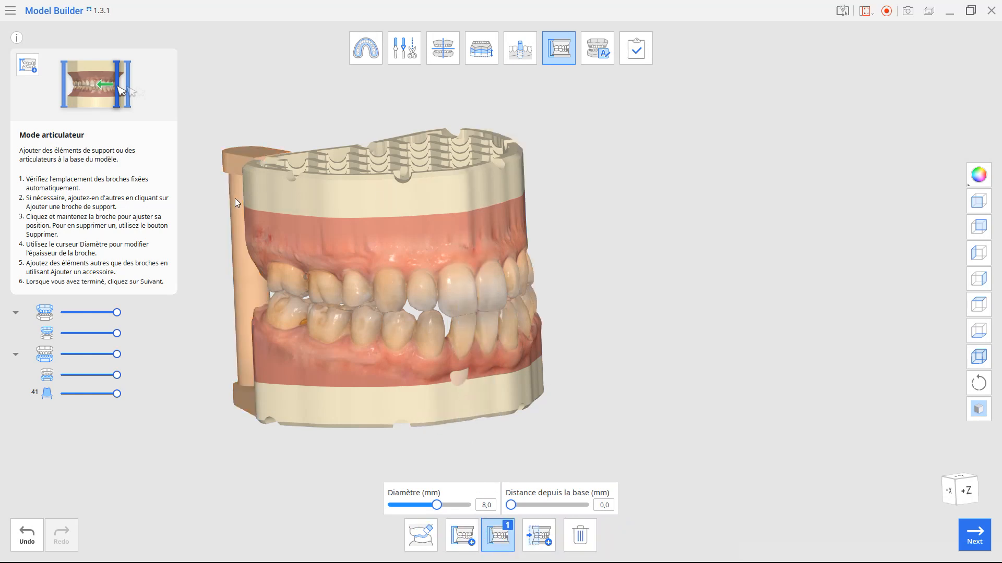
{"action": "left_click", "coordinate": [580, 534]}
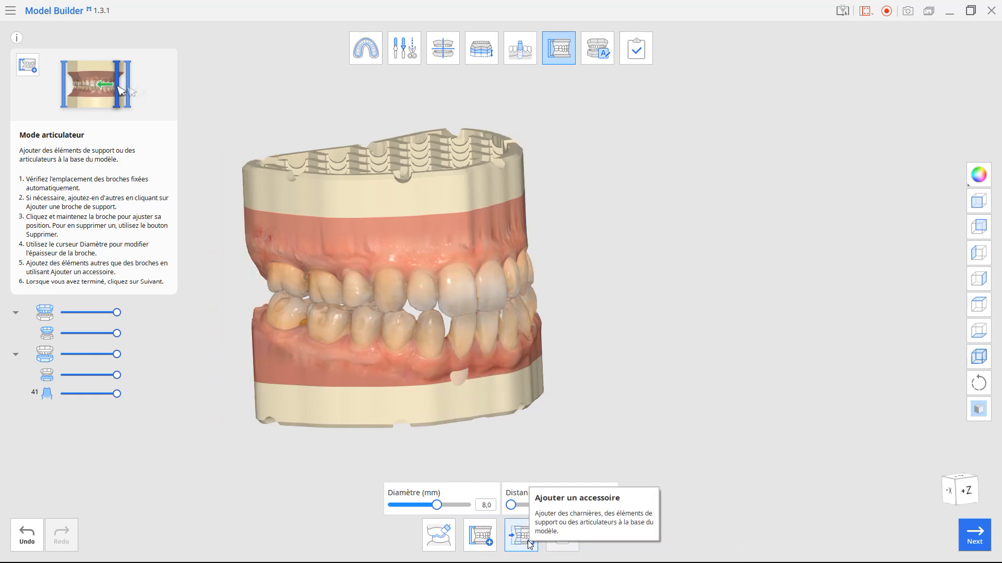
Add the Medit-xSNAP_tight-bar accessory to the models and continue to labelling mode.
{"action": "left_click", "coordinate": [528, 542]}
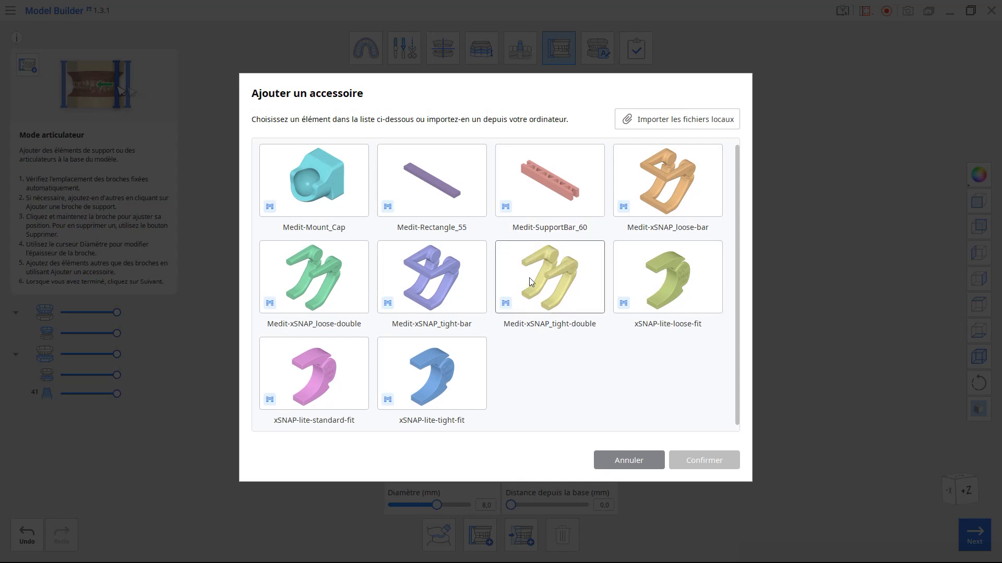
{"action": "left_click", "coordinate": [412, 285]}
{"action": "left_click", "coordinate": [699, 459]}
{"action": "right_click_drag", "start_coordinate": [685, 447], "coordinate": [548, 286]}
{"action": "left_click", "coordinate": [974, 535]}
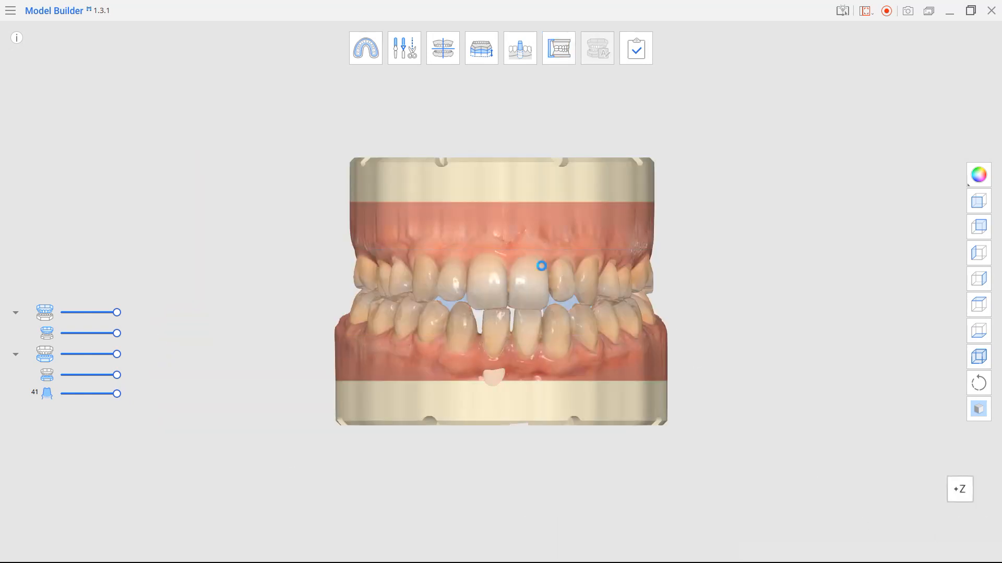
Move the Numérisation labels along both model bases, and try the selected label's rotation and relief options.
{"action": "right_click_drag", "start_coordinate": [506, 287], "coordinate": [409, 296]}
{"action": "left_click_drag", "start_coordinate": [420, 403], "coordinate": [456, 400]}
{"action": "left_click_drag", "start_coordinate": [412, 184], "coordinate": [432, 186]}
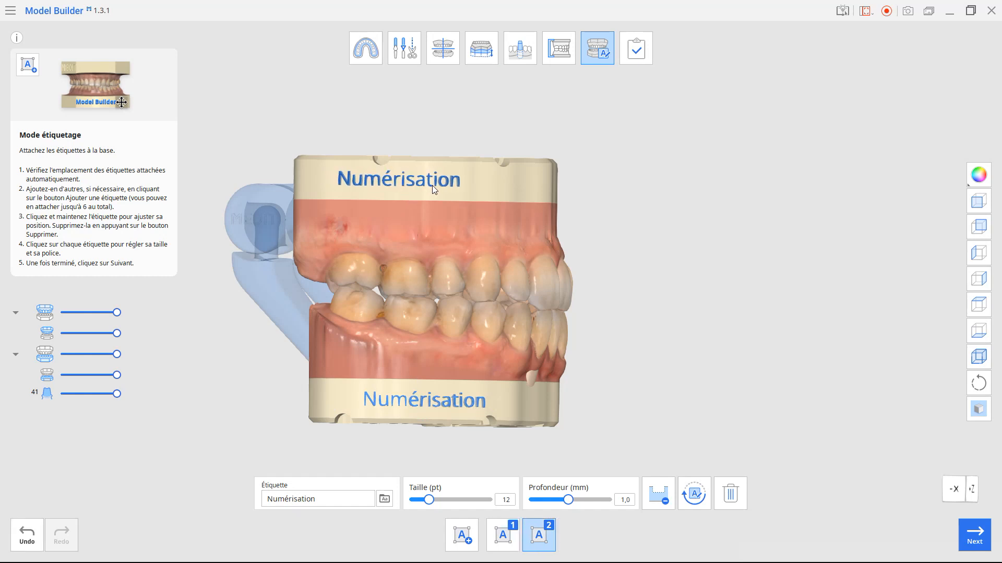
{"action": "left_click", "coordinate": [693, 495]}
{"action": "left_click", "coordinate": [699, 505]}
{"action": "left_click", "coordinate": [649, 502]}
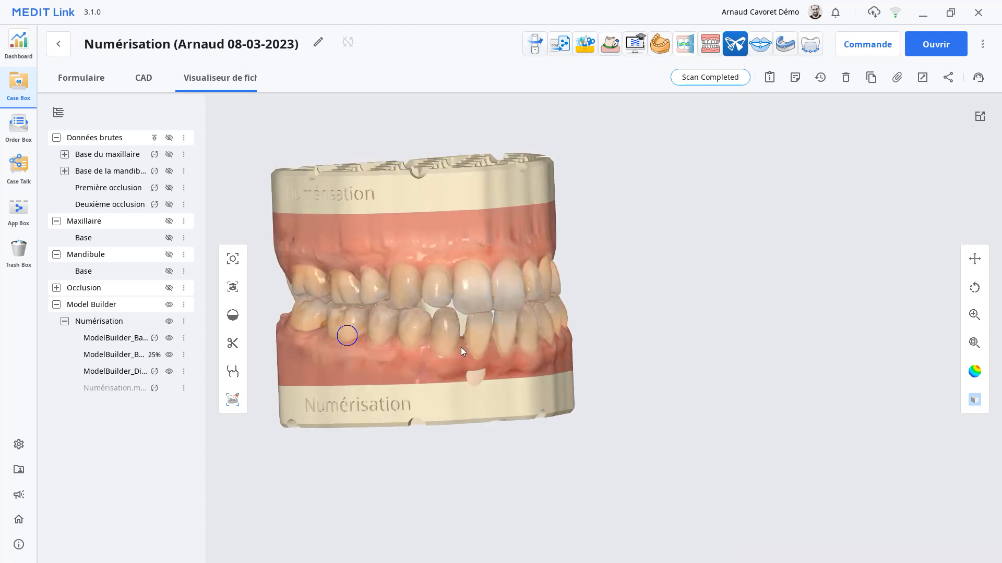
In Medit Link, inspect the finished maxillary model with the mandibular model and die hidden.
{"action": "left_click", "coordinate": [169, 342]}
{"action": "right_click_drag", "start_coordinate": [339, 397], "coordinate": [337, 285]}
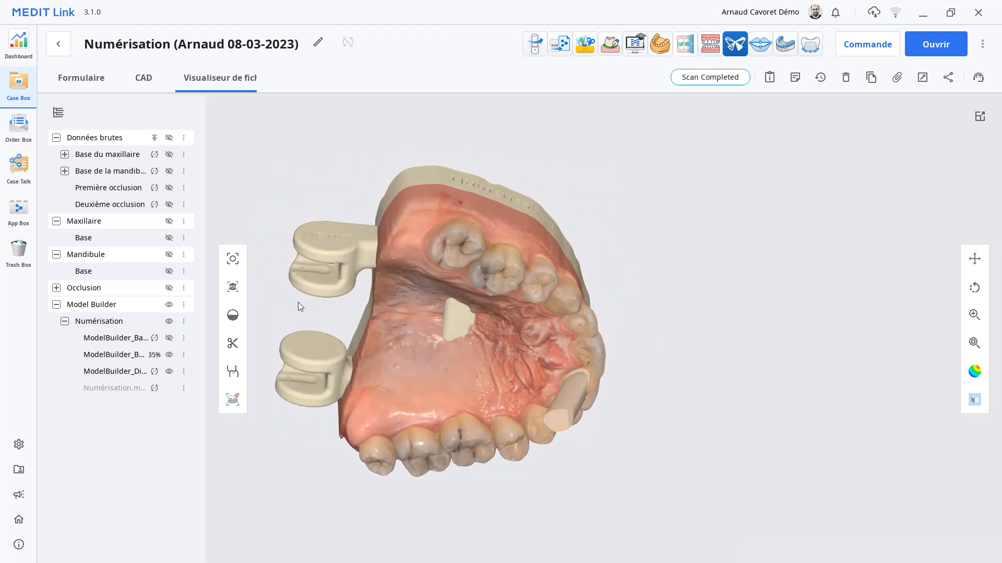
{"action": "left_click", "coordinate": [169, 371]}
{"action": "right_click_drag", "start_coordinate": [414, 389], "coordinate": [485, 397]}
Show only the finished mandibular model and examine its label and articulator arms.
{"action": "left_click", "coordinate": [168, 338]}
{"action": "left_click", "coordinate": [168, 354]}
{"action": "right_click_drag", "start_coordinate": [396, 376], "coordinate": [333, 319]}
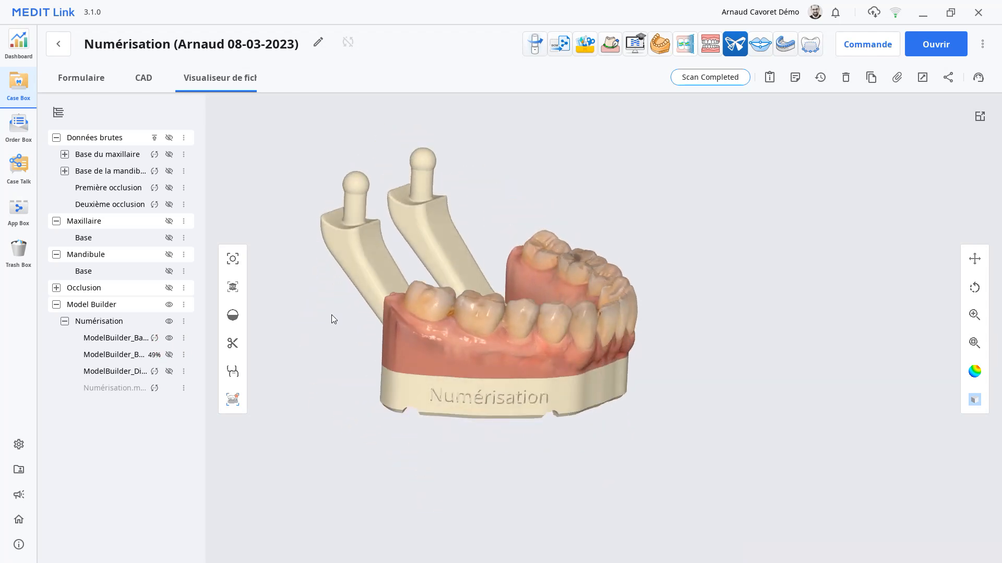
Hide both arch models and examine the tooth 41 die on its own.
{"action": "left_click", "coordinate": [168, 354]}
{"action": "left_click", "coordinate": [169, 371]}
{"action": "left_click", "coordinate": [169, 355]}
{"action": "left_click", "coordinate": [168, 337]}
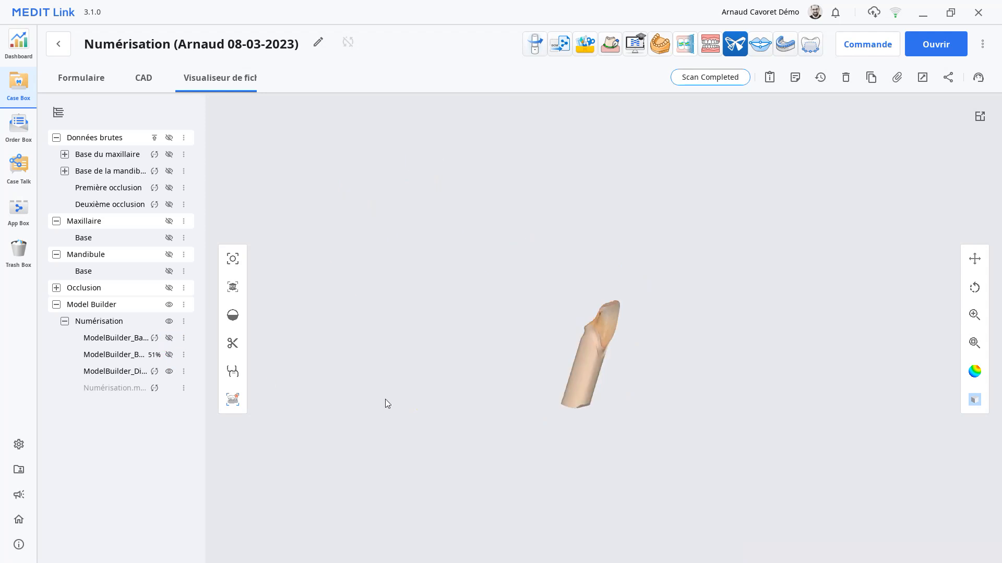
{"action": "right_click_drag", "start_coordinate": [364, 377], "coordinate": [671, 396]}
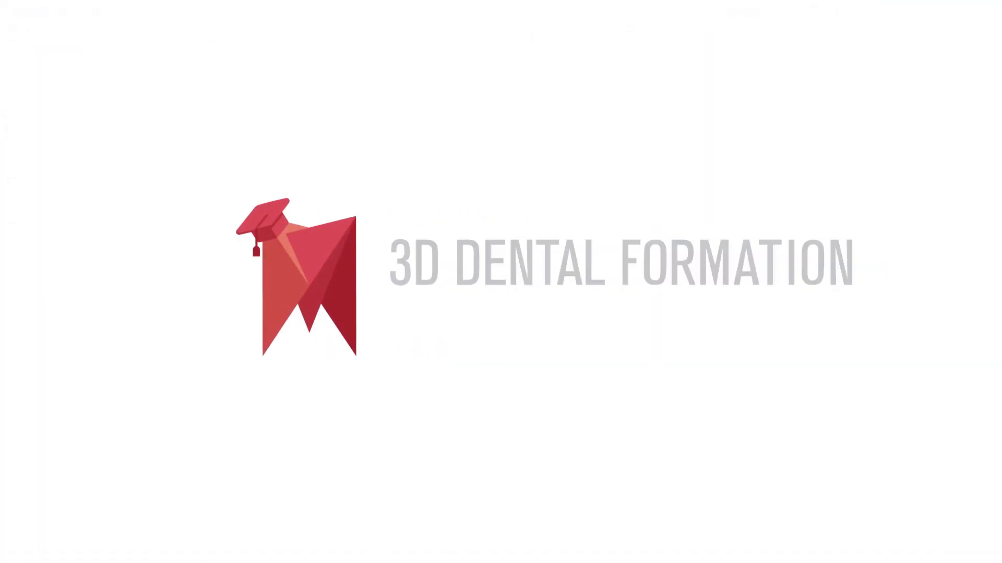